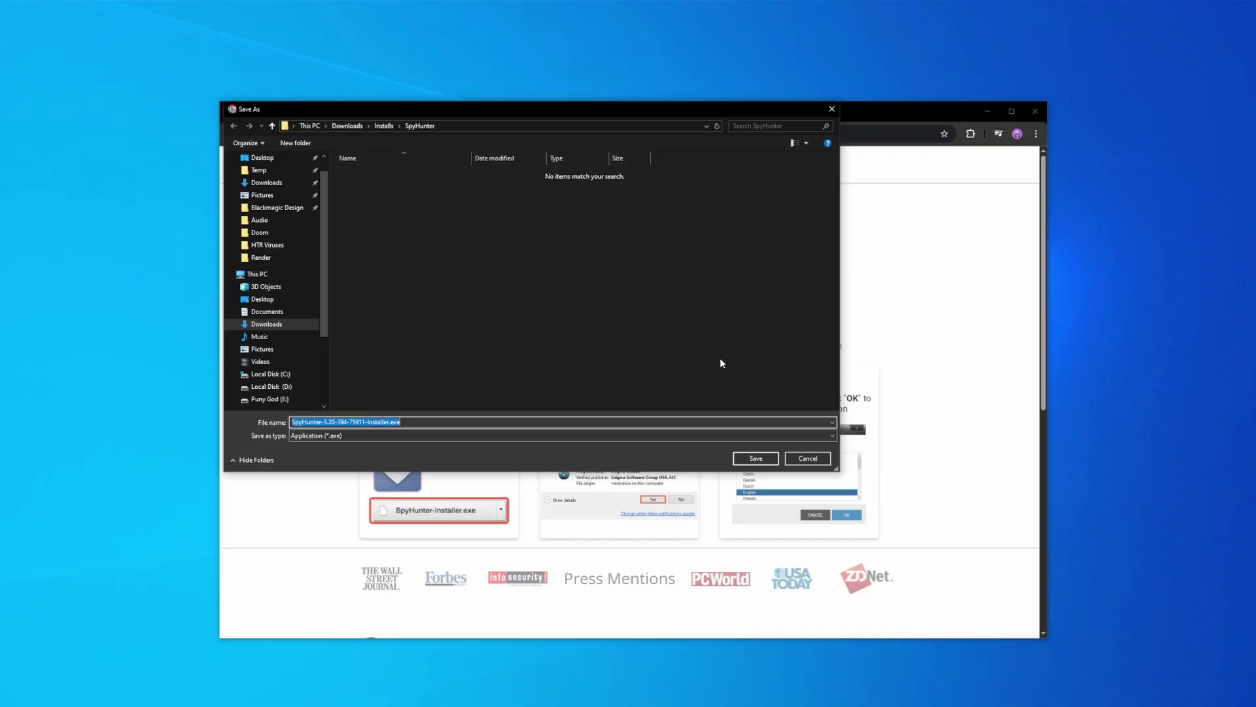
# Step: Save and install SpyHunter 5, then choose BUY! to begin registering it
pyautogui.click(755, 459)
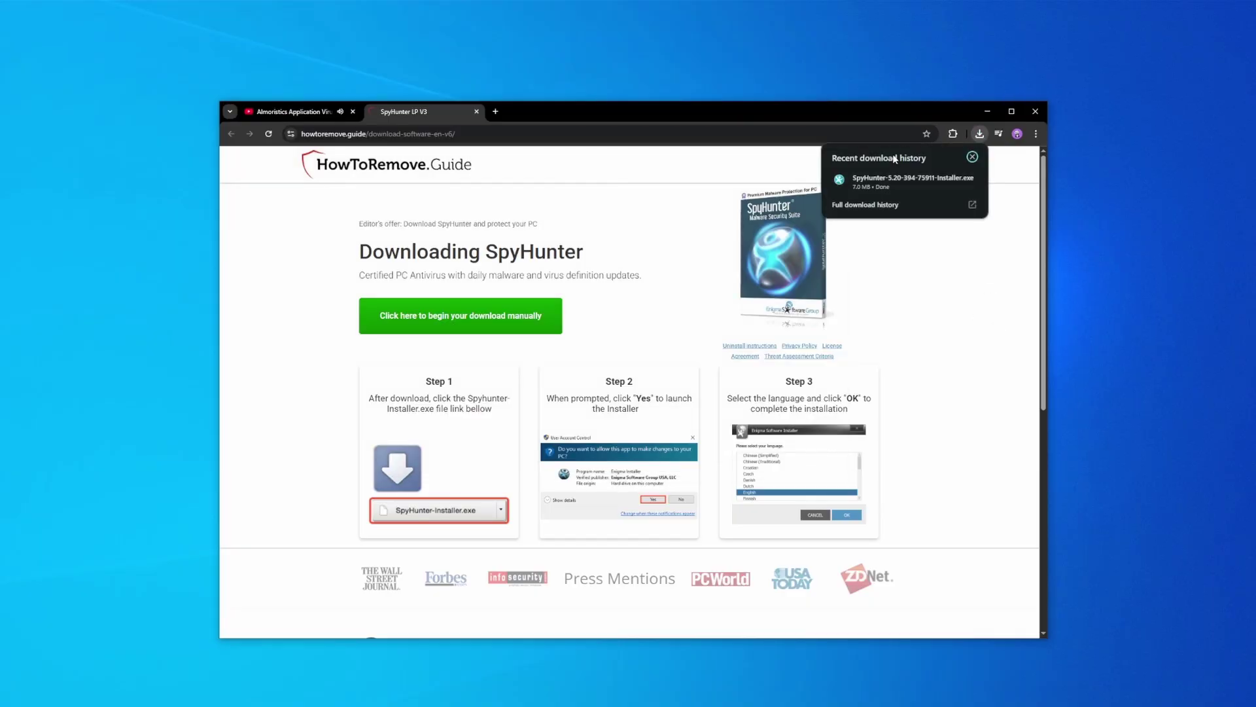
pyautogui.click(745, 454)
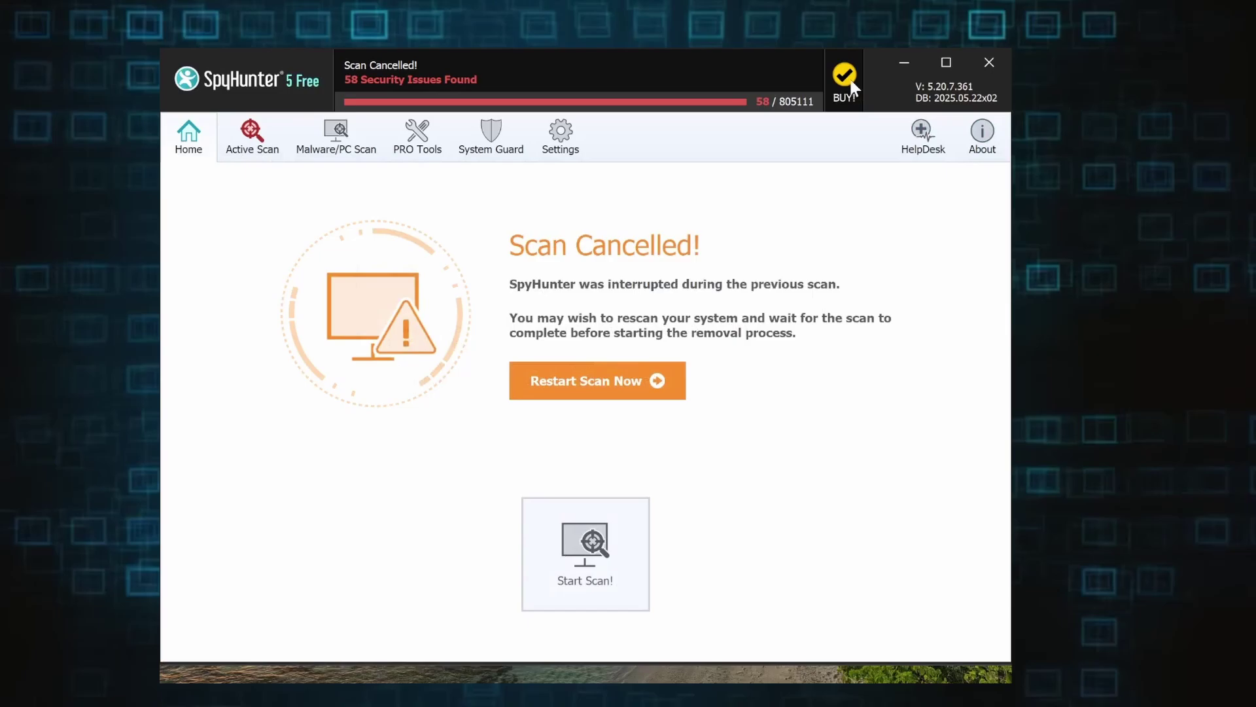
pyautogui.click(849, 86)
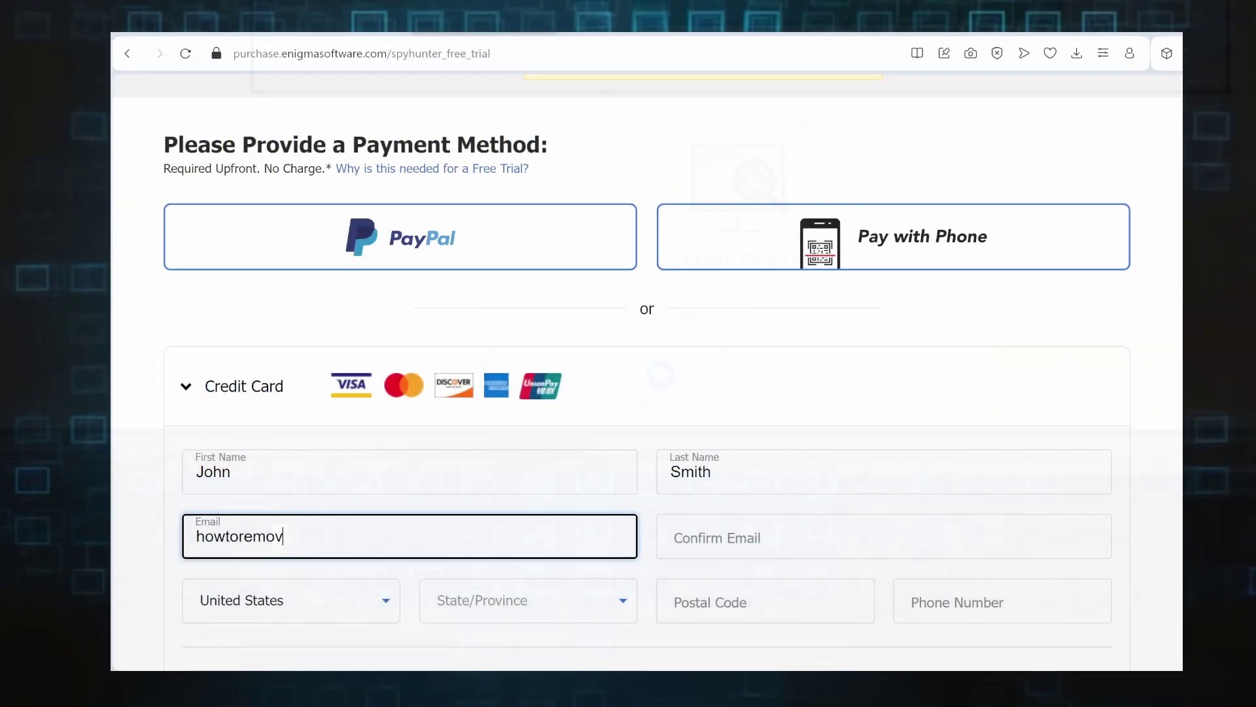
pyautogui.write('e')
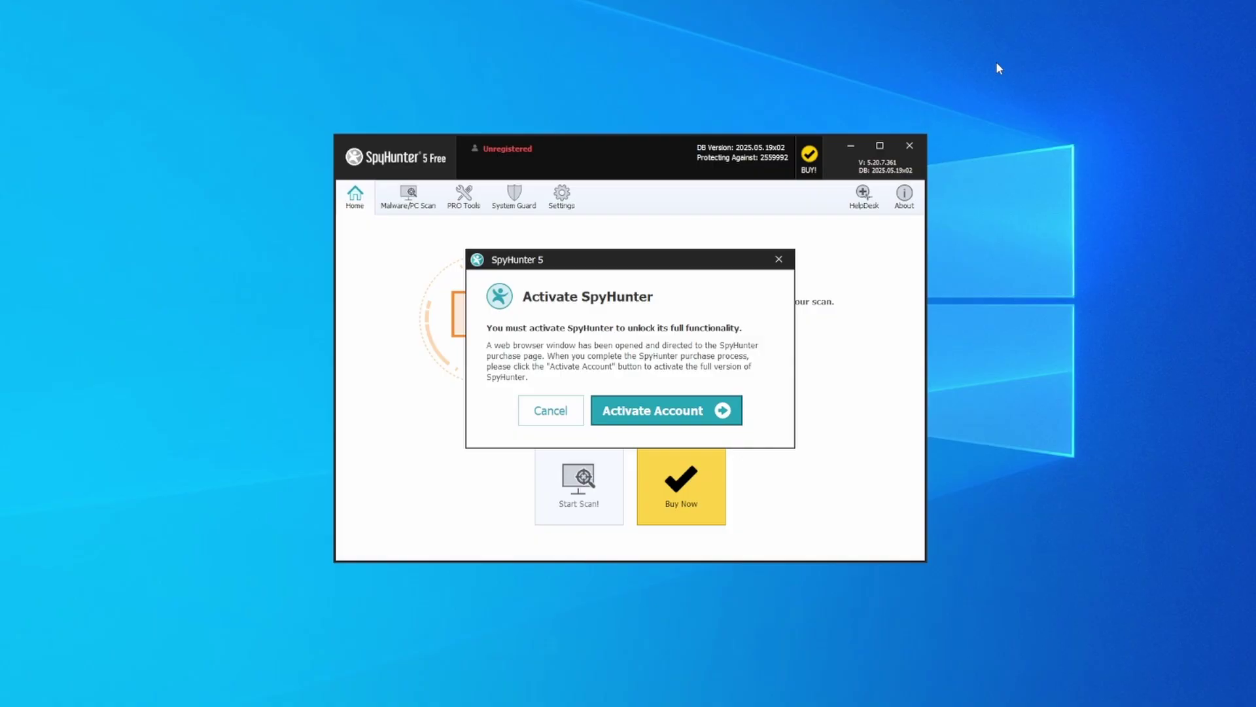
# Step: Activate the account, apply coupon HTRG15 for 15% off, and choose credit card payment
pyautogui.click(658, 417)
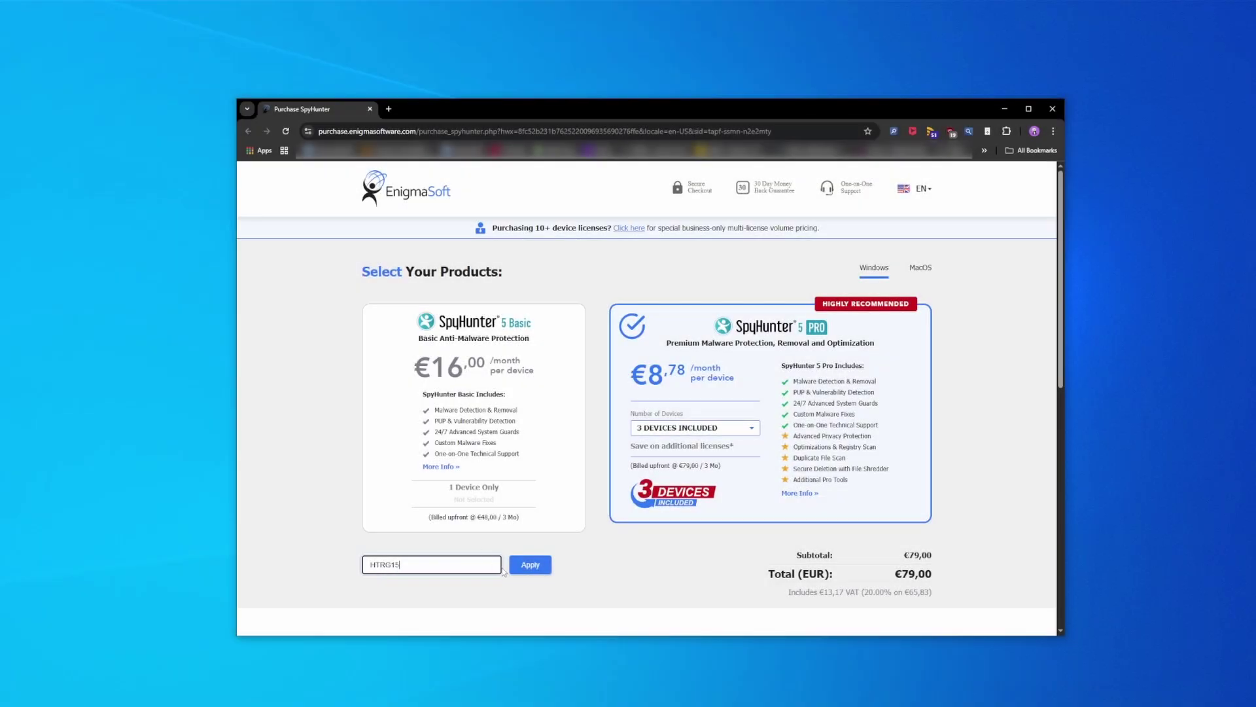
pyautogui.click(530, 564)
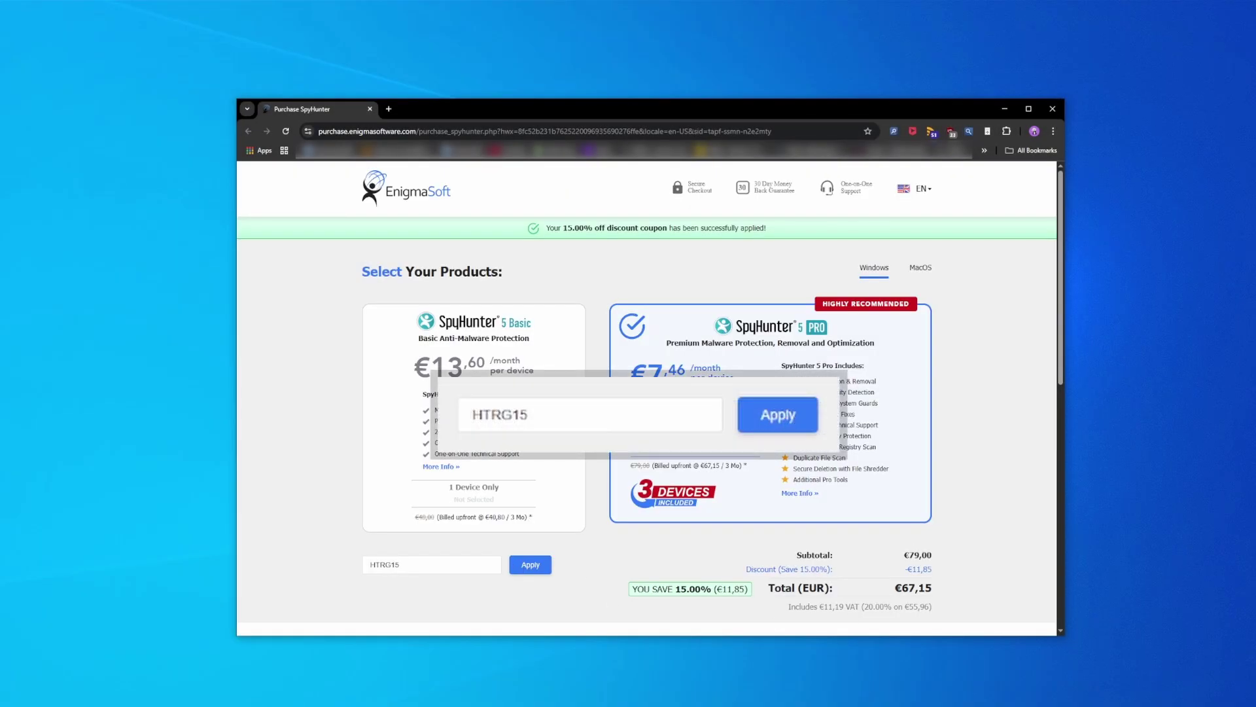
pyautogui.scroll(-5, 946, 449)
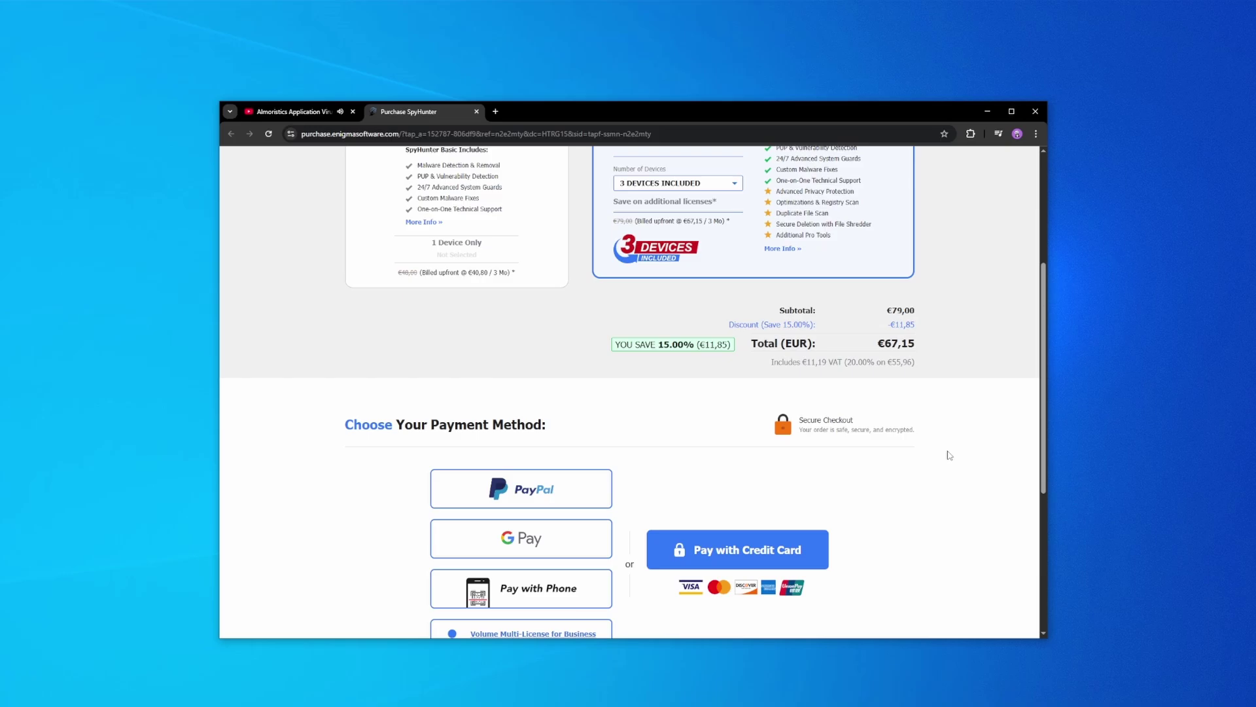
pyautogui.scroll(-2, 948, 455)
pyautogui.click(738, 311)
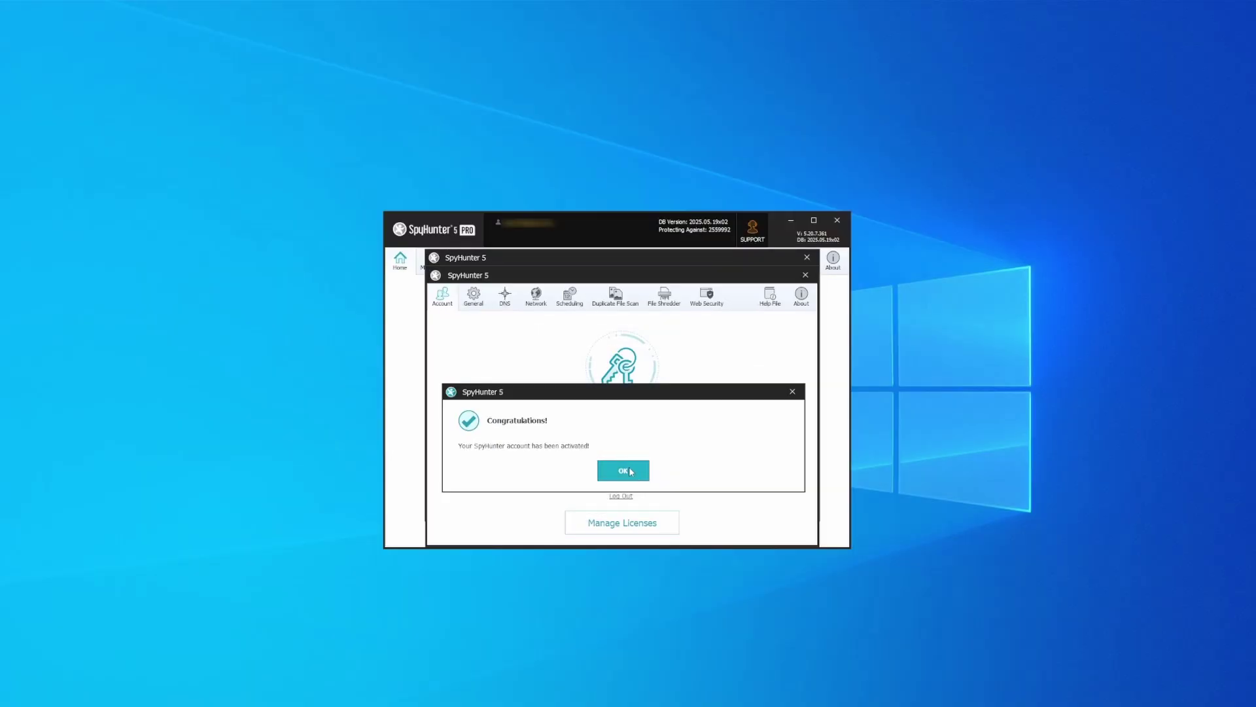
# Step: Dismiss the activation notice, scan the PC, select all detected objects and apply fixes
pyautogui.click(630, 473)
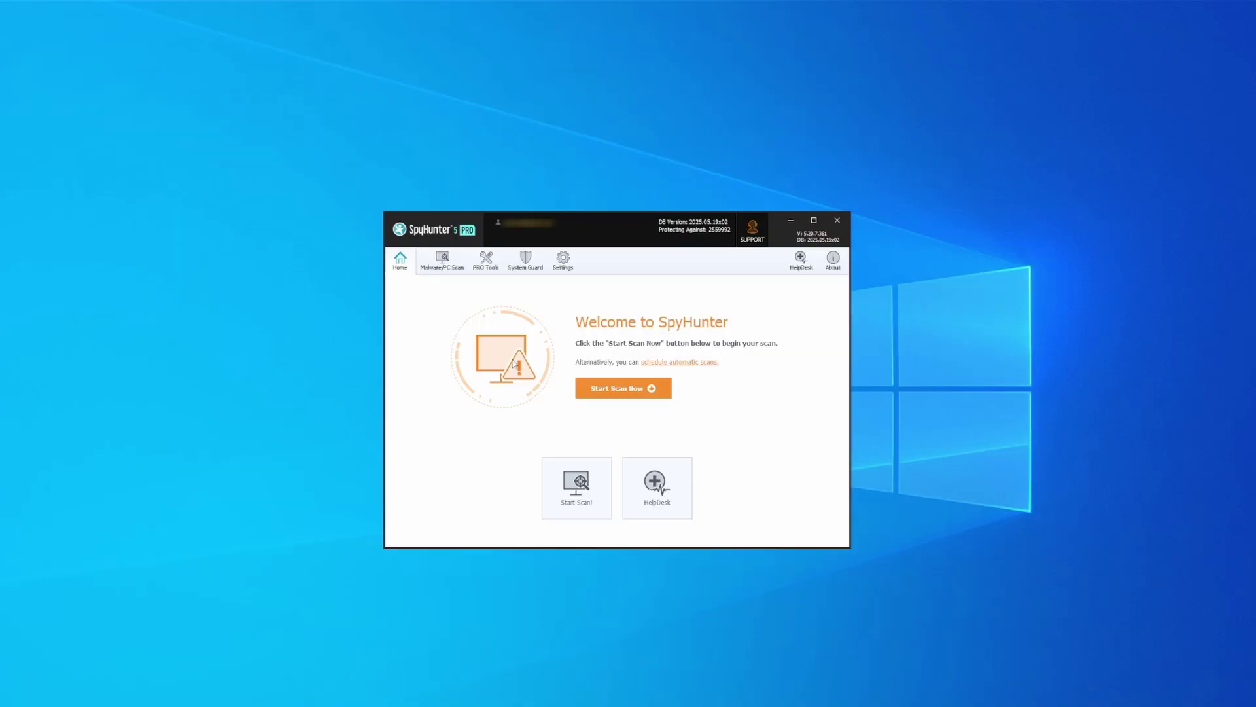
pyautogui.click(625, 392)
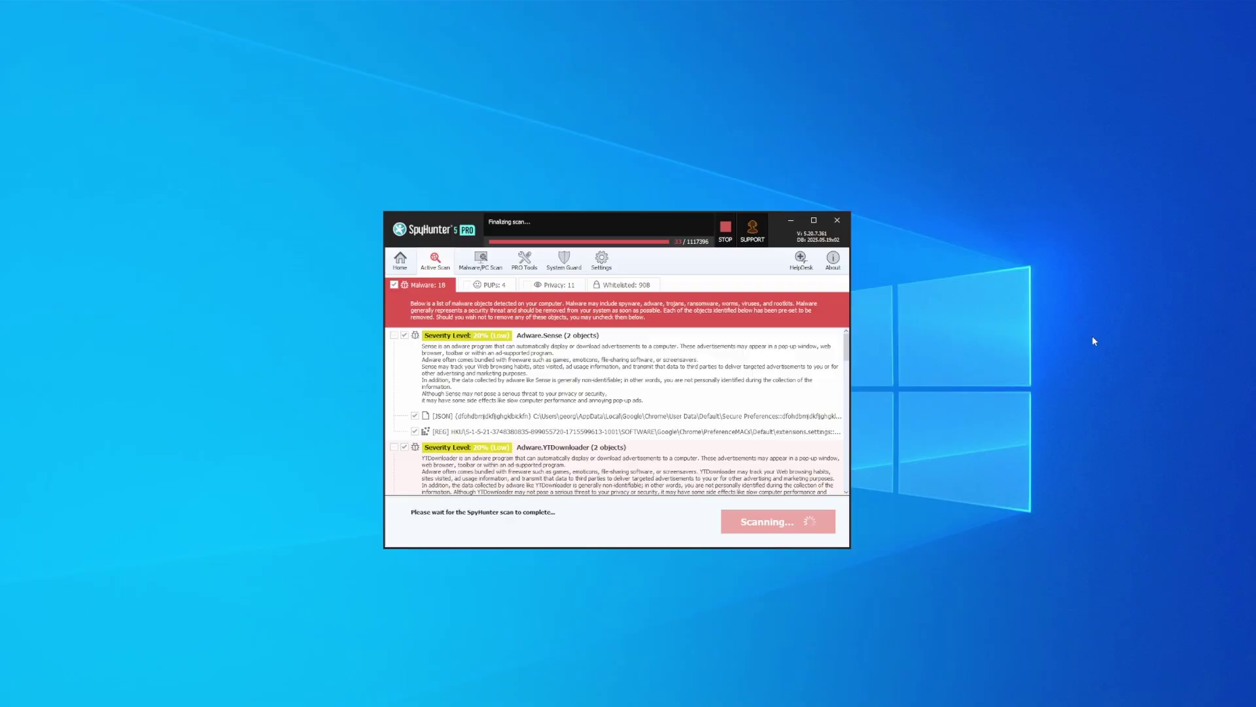
pyautogui.click(775, 521)
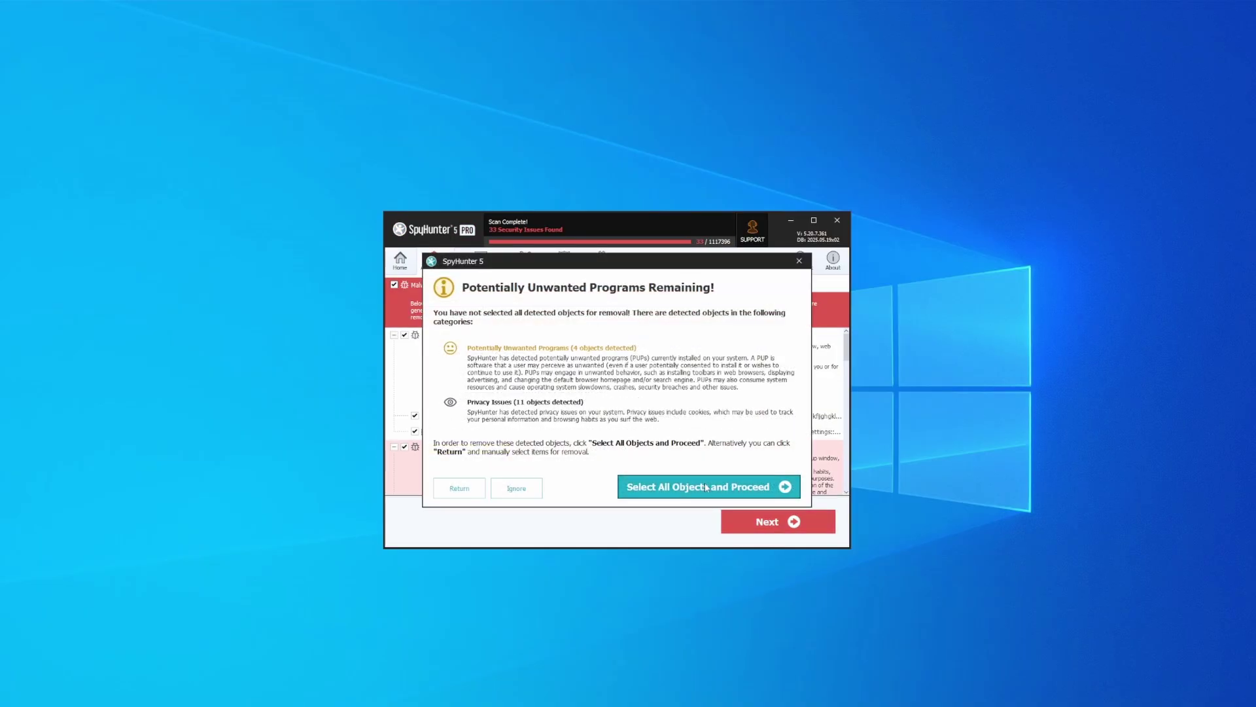
pyautogui.click(706, 487)
pyautogui.click(793, 524)
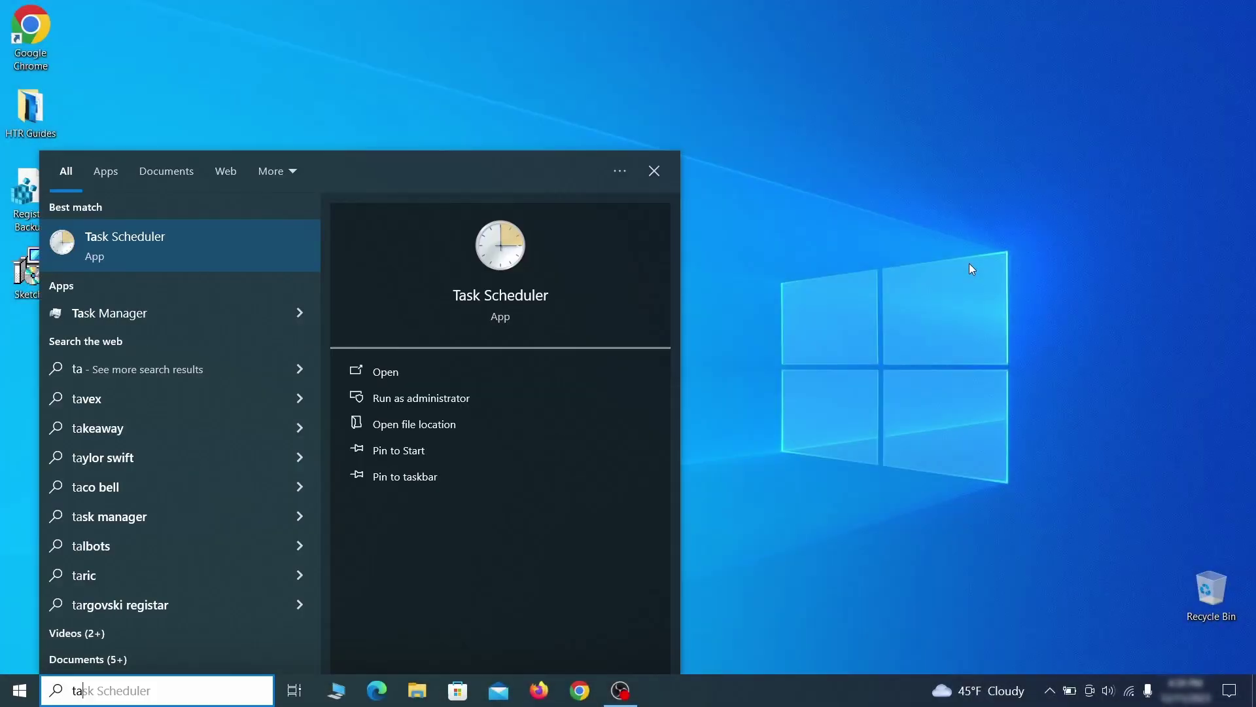
pyautogui.write('sk schedul')
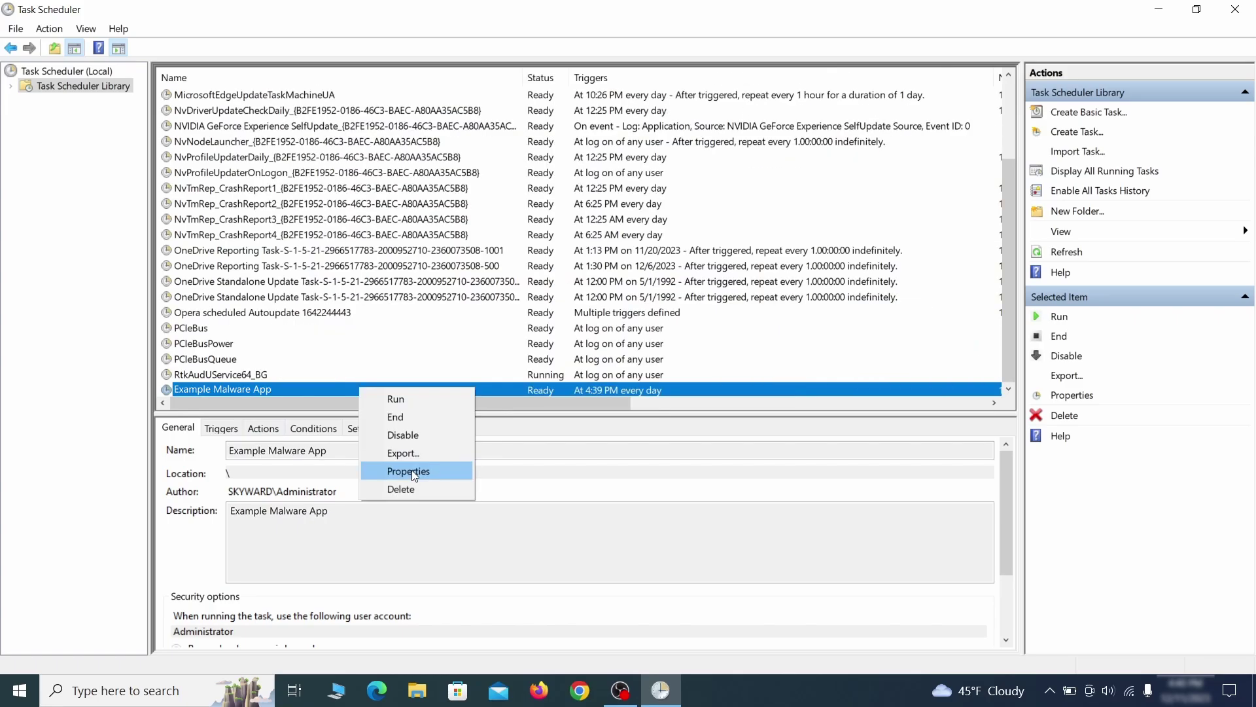
# Step: Review the suspicious task's Triggers and Actions in its Properties
pyautogui.click(413, 469)
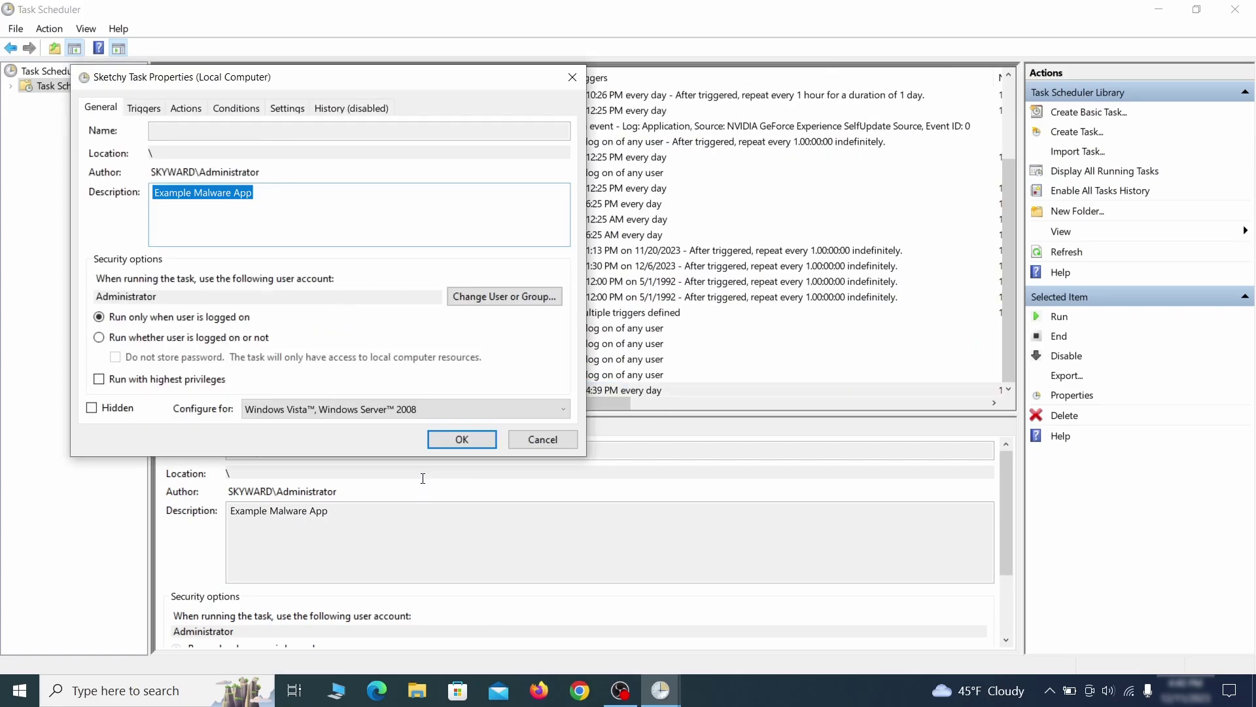
pyautogui.click(140, 108)
pyautogui.click(184, 109)
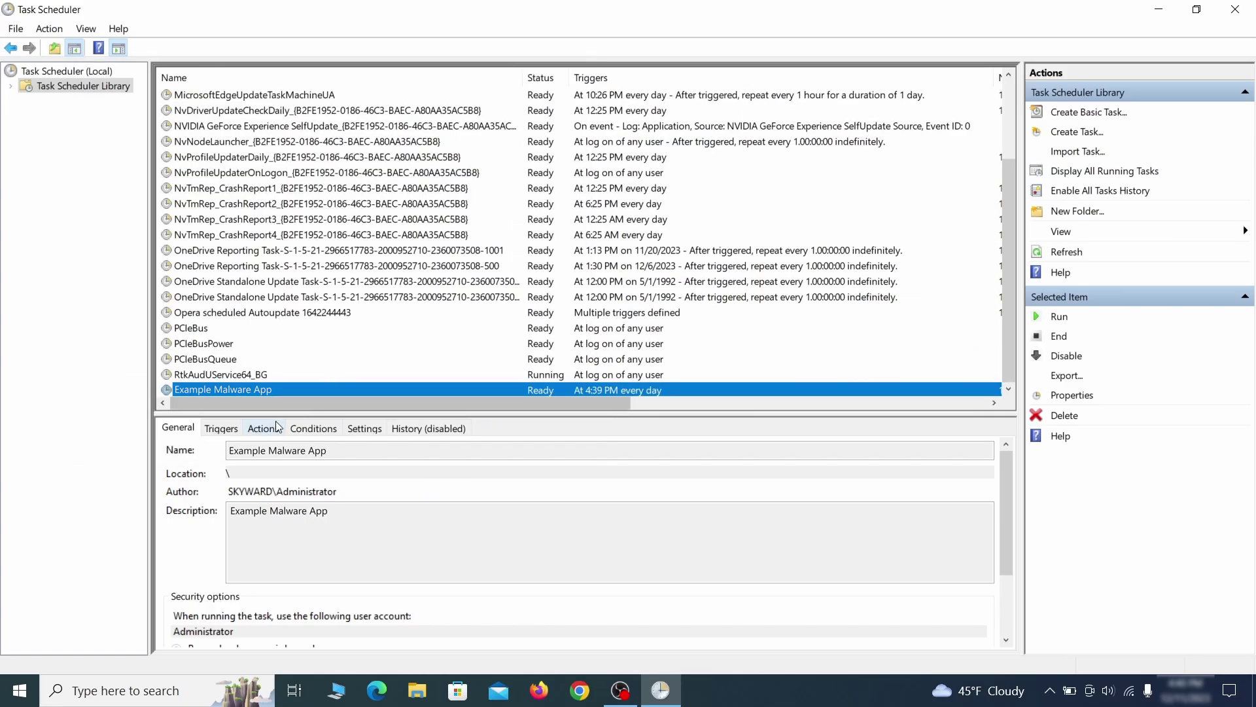
# Step: Delete the Example Malware App task from the Task Scheduler library
pyautogui.rightClick(403, 390)
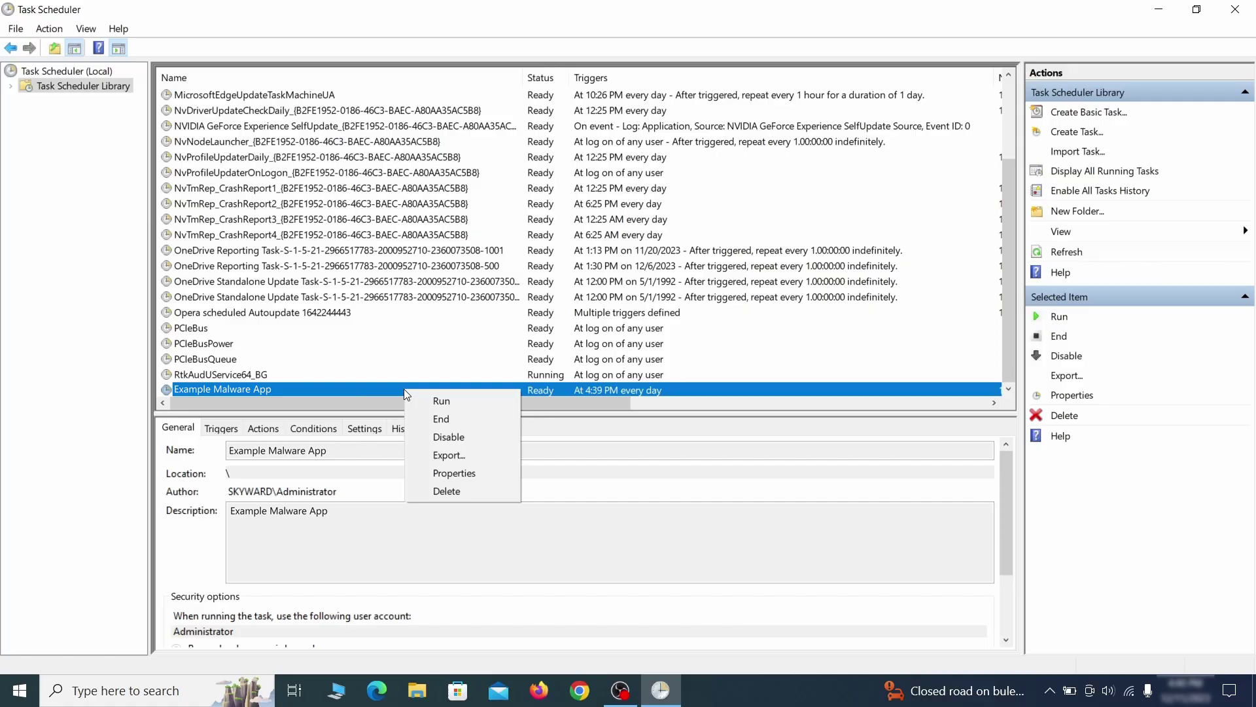
pyautogui.click(447, 491)
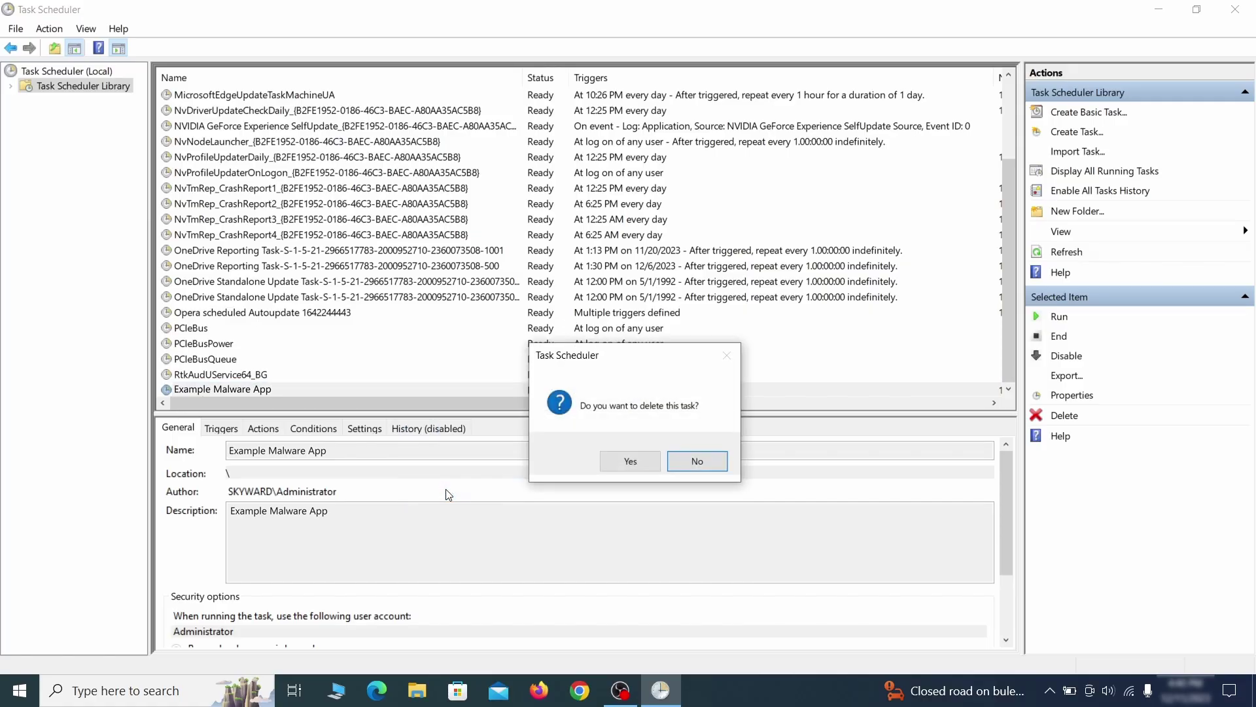
pyautogui.click(631, 462)
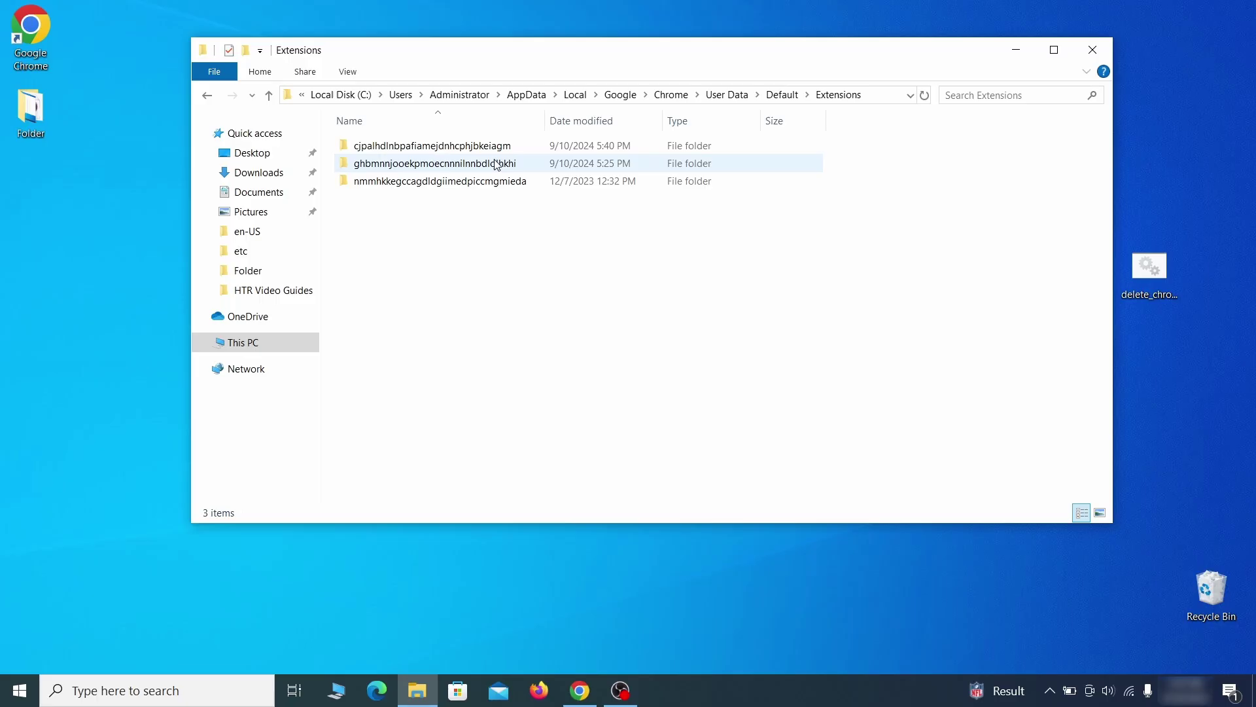
# Step: Delete the three Default Extensions folders and repair uBlock Origin in Chrome
pyautogui.moveTo(464, 215); pyautogui.dragTo(520, 148)
pyautogui.rightClick(527, 154)
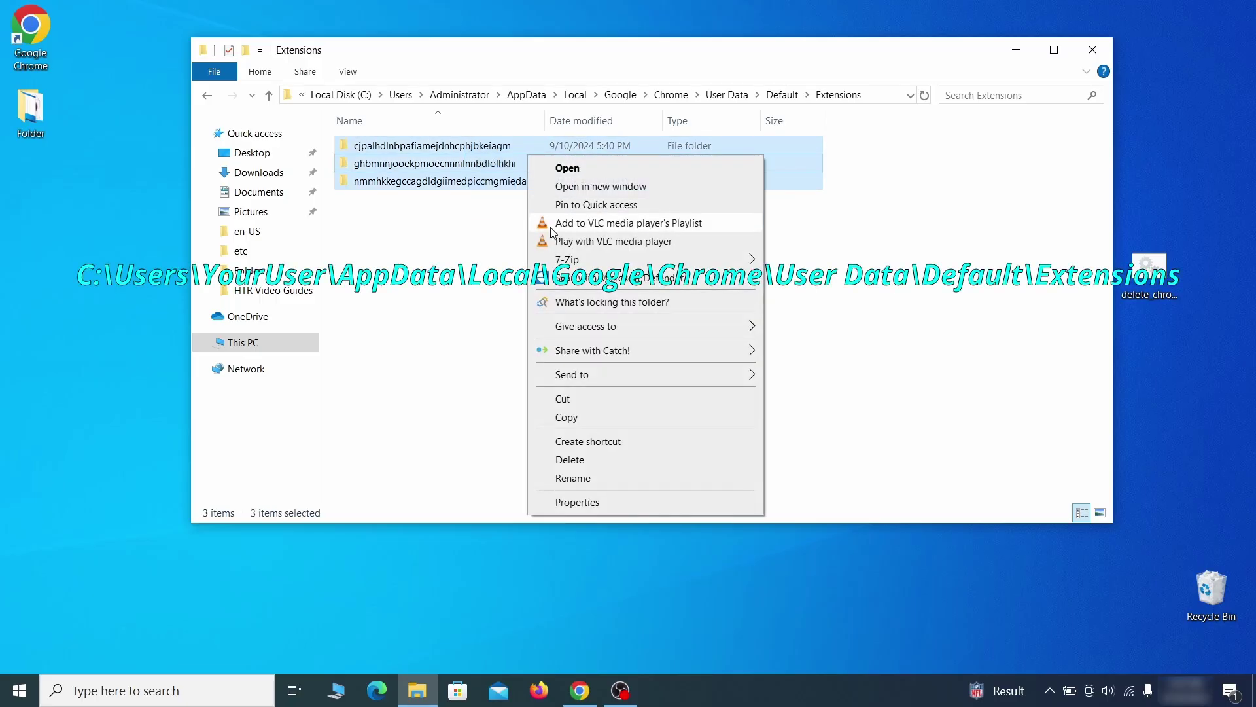
pyautogui.click(579, 461)
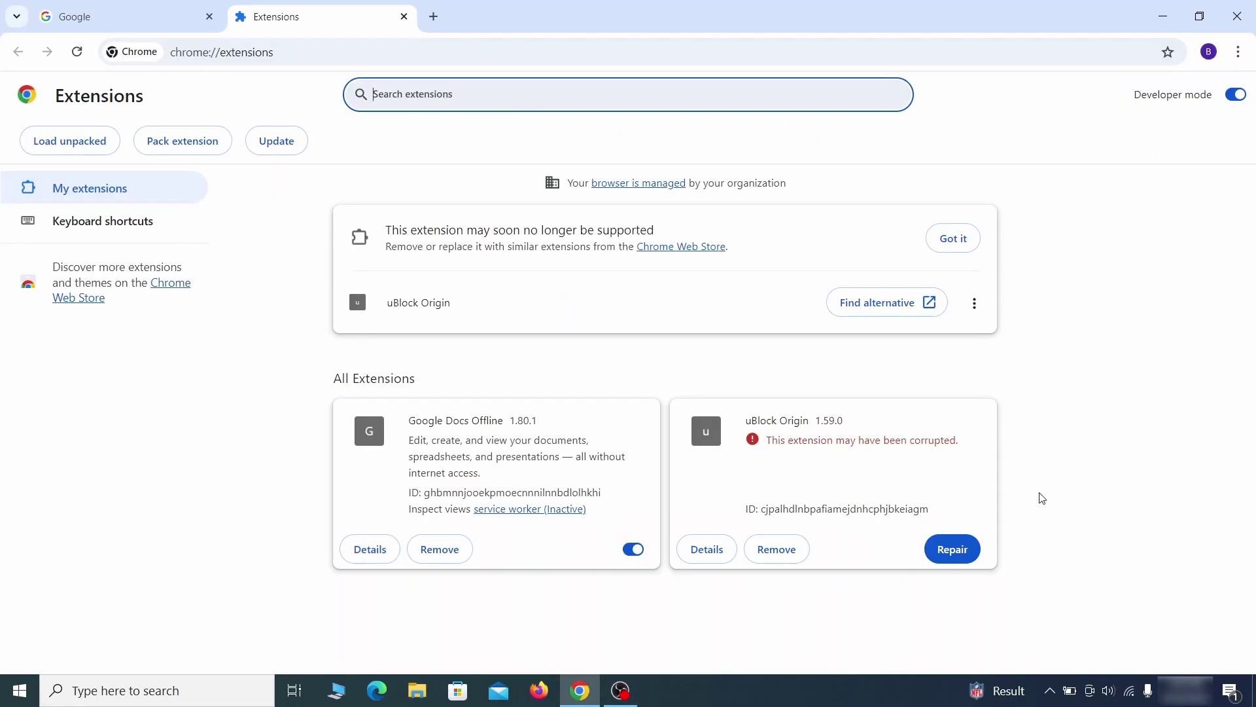
pyautogui.click(952, 549)
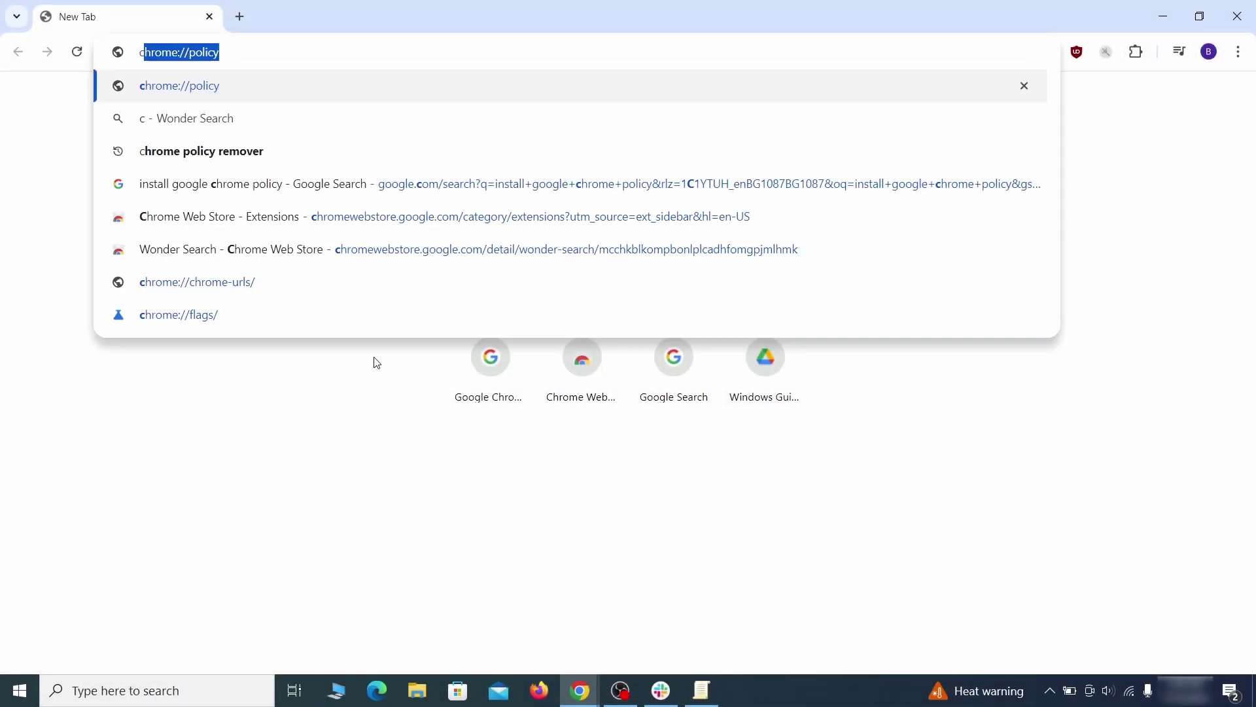
pyautogui.write('h')
# Step: Copy the HomepageLocation value from chrome://policy into Notepad
pyautogui.press('Return')
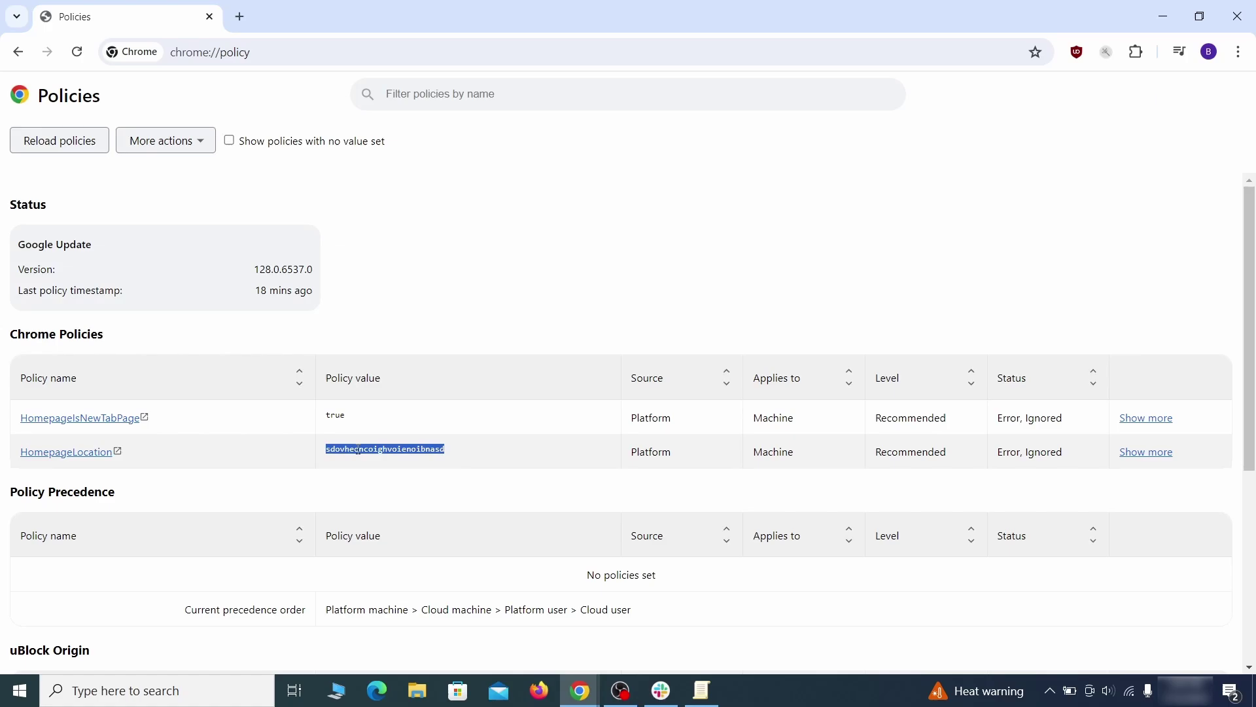
pyautogui.rightClick(357, 449)
pyautogui.click(393, 463)
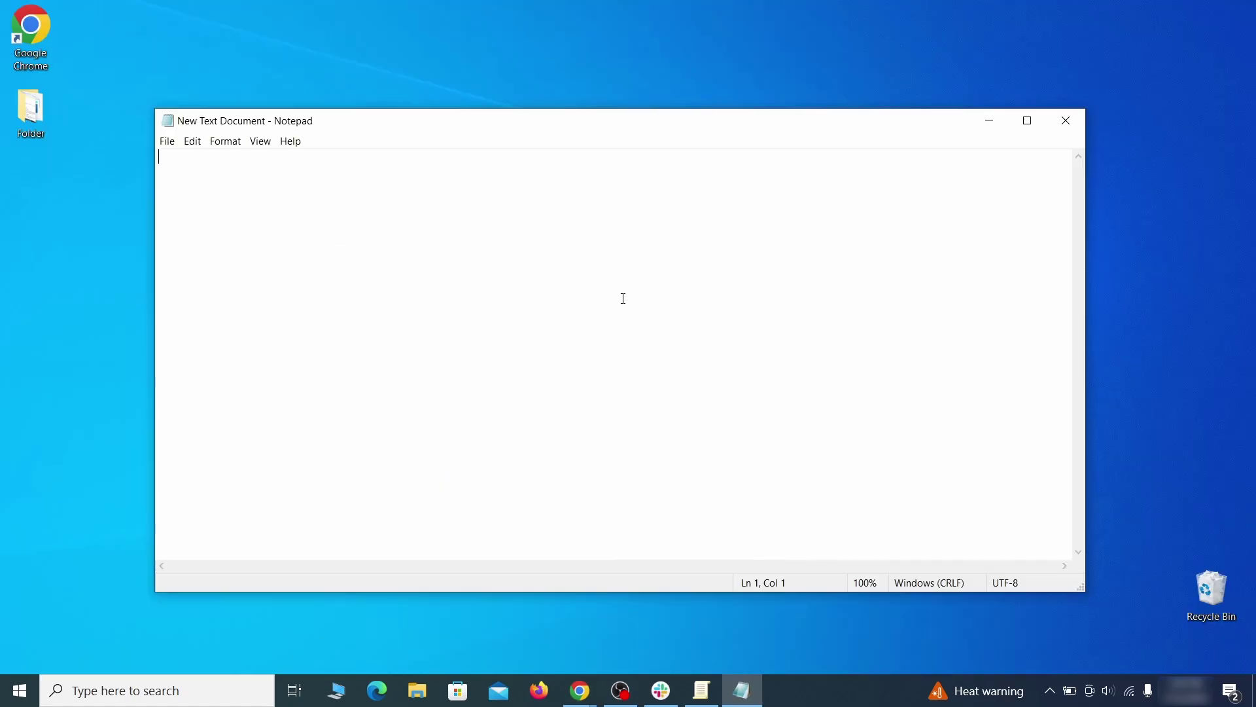
pyautogui.rightClick(623, 292)
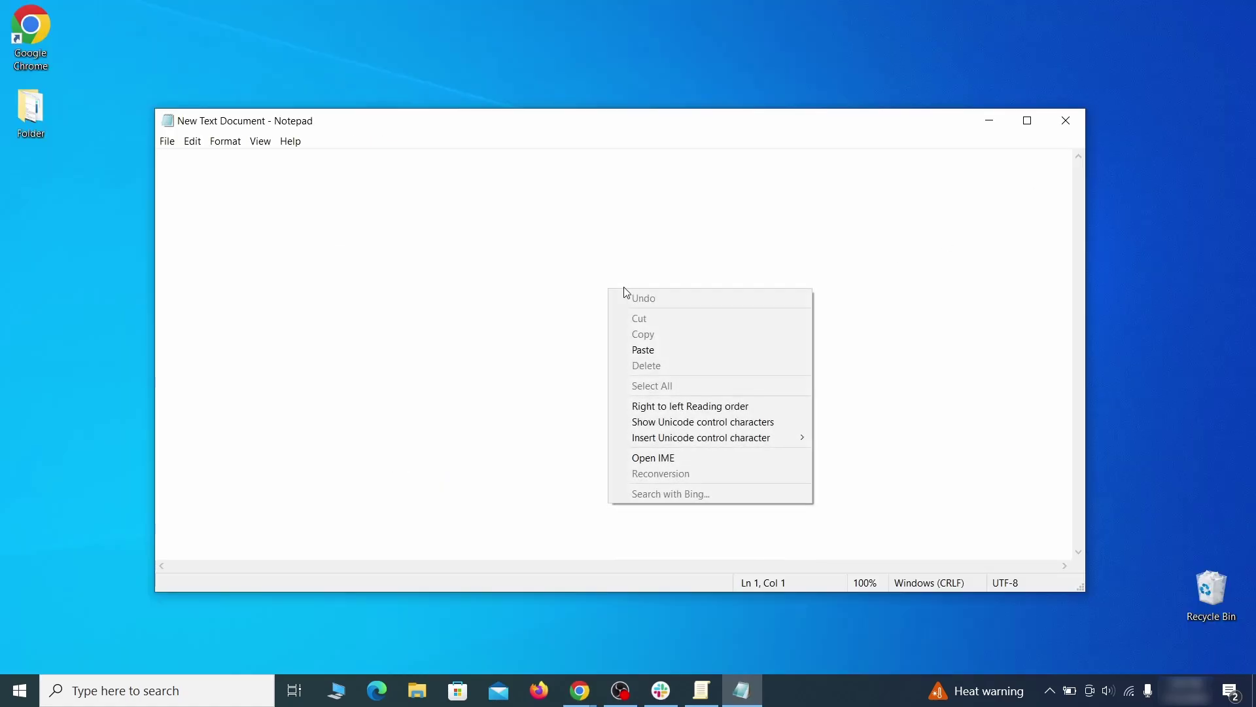
pyautogui.click(659, 349)
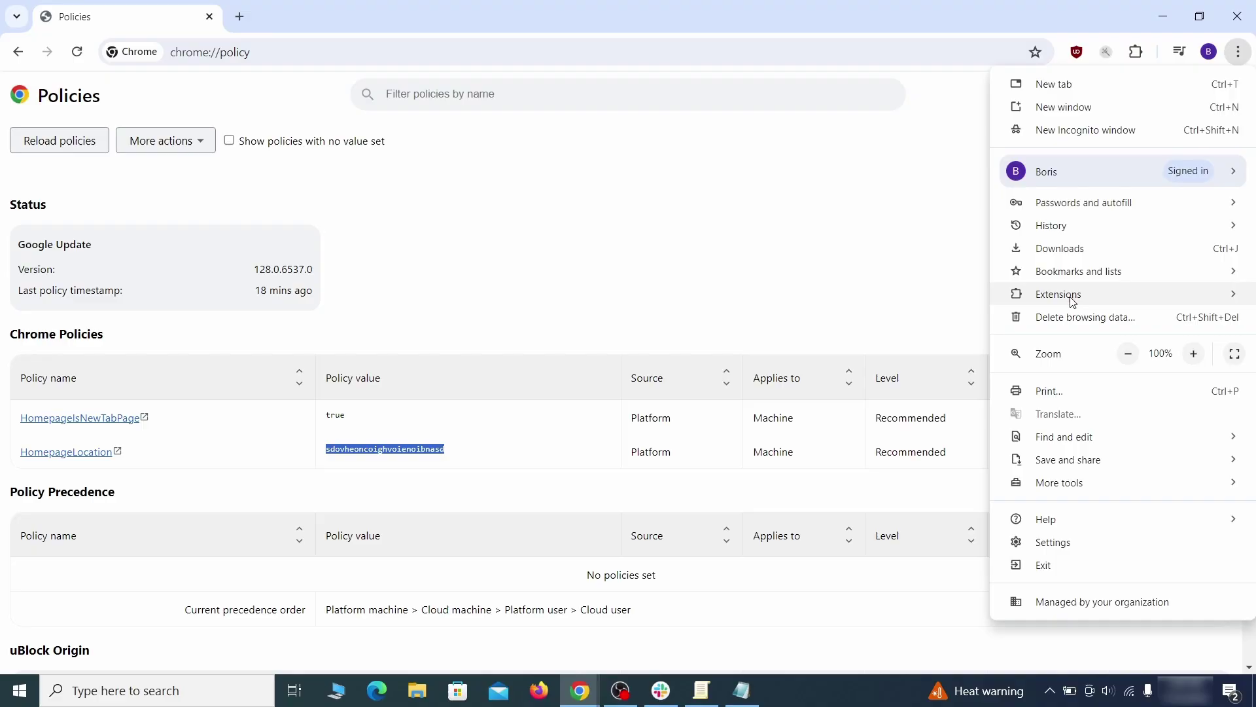
# Step: Enable Developer mode, copy the Wonder Search extension ID, and minimize Chrome
pyautogui.moveTo(1058, 294)
pyautogui.click(933, 298)
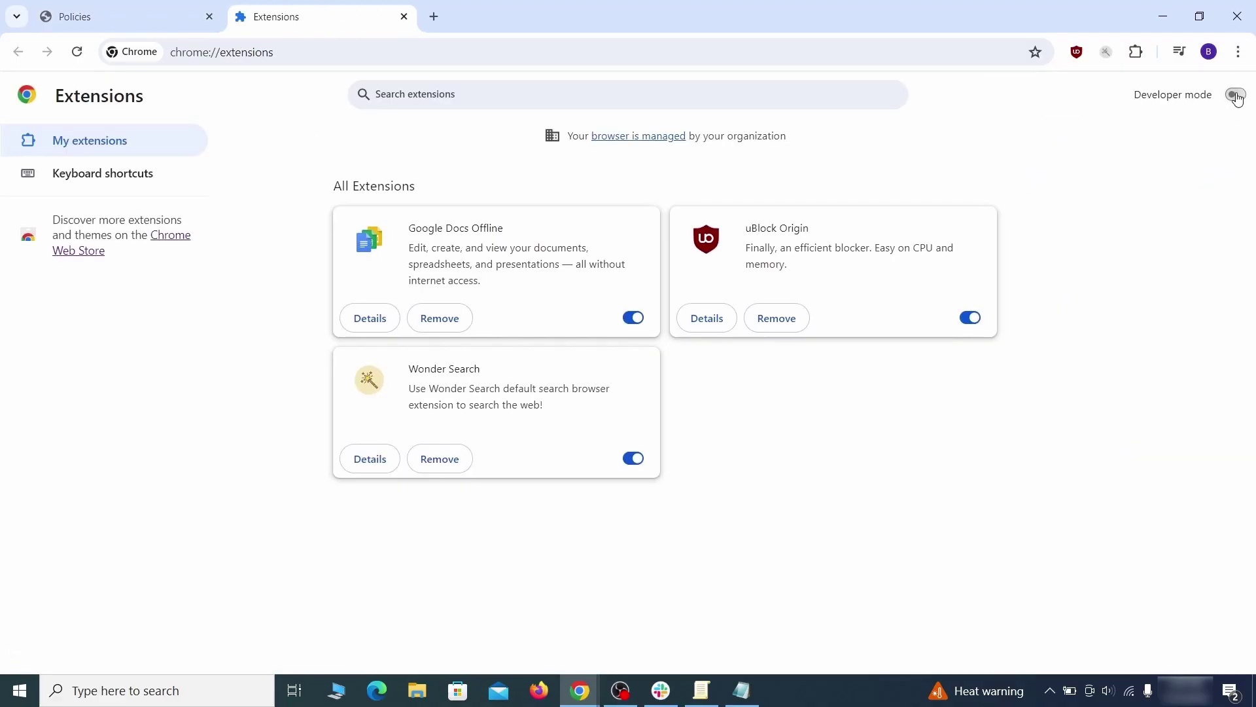
pyautogui.click(1235, 96)
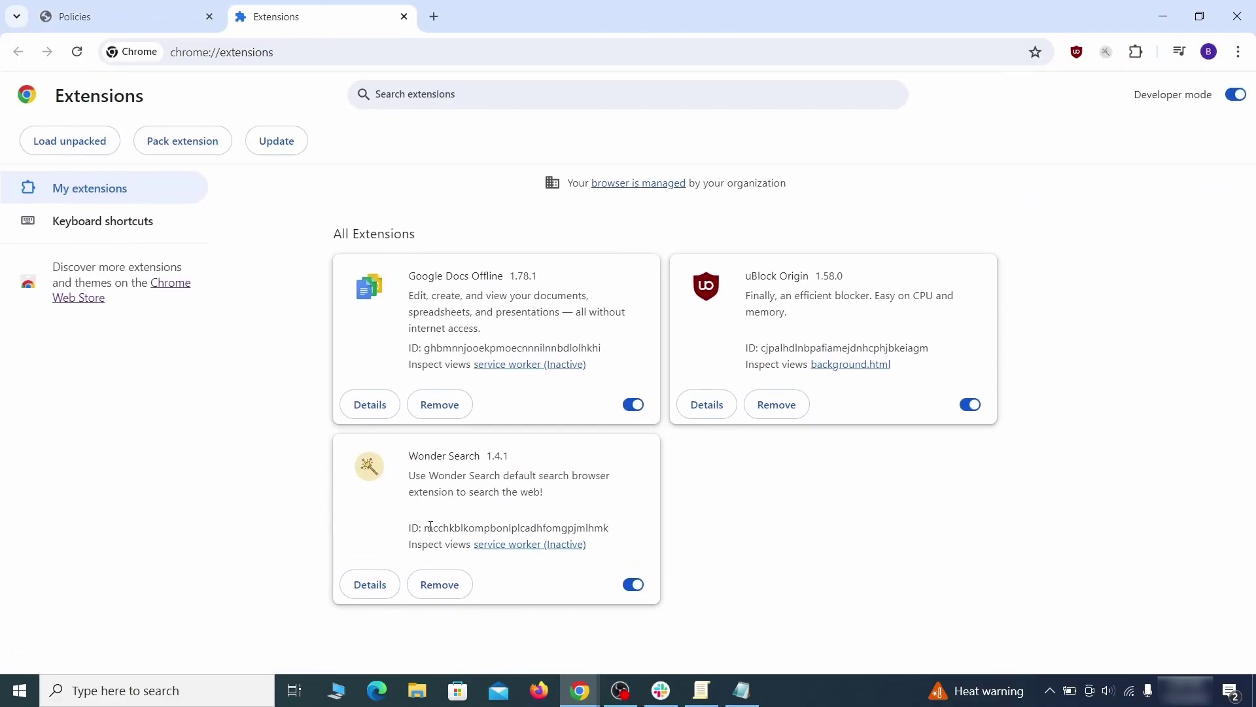
pyautogui.rightClick(610, 527)
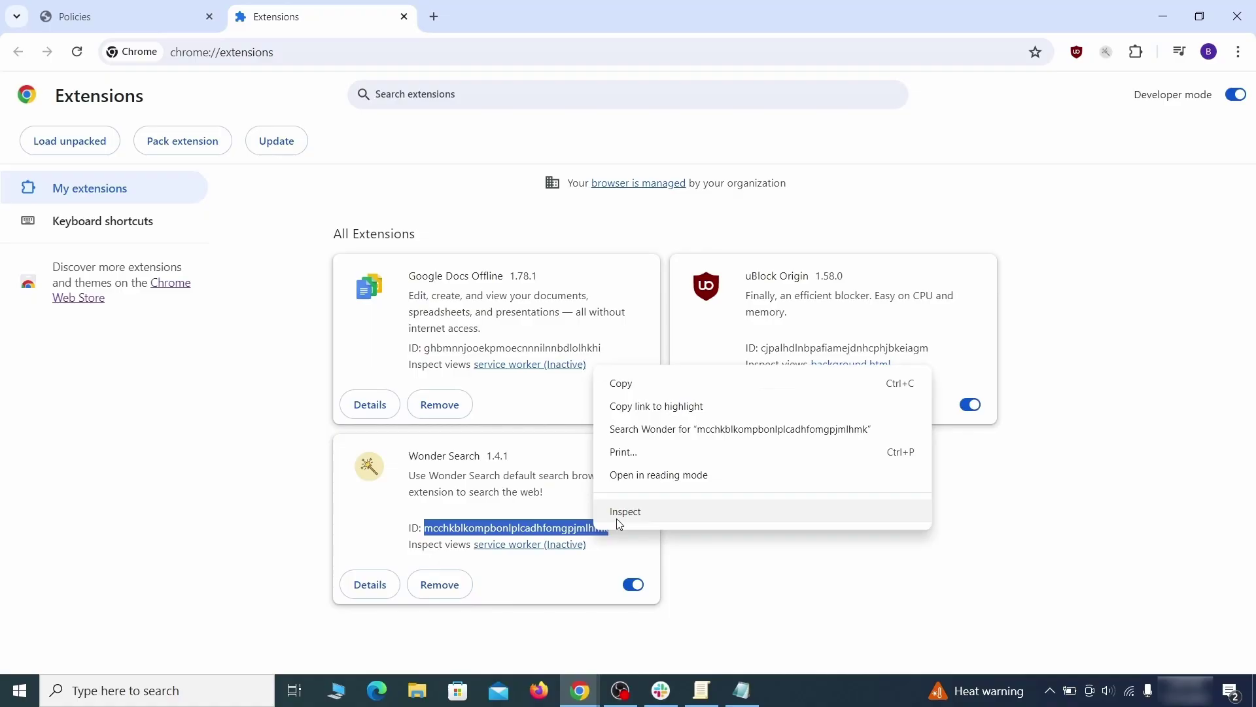
pyautogui.click(622, 384)
pyautogui.click(1165, 18)
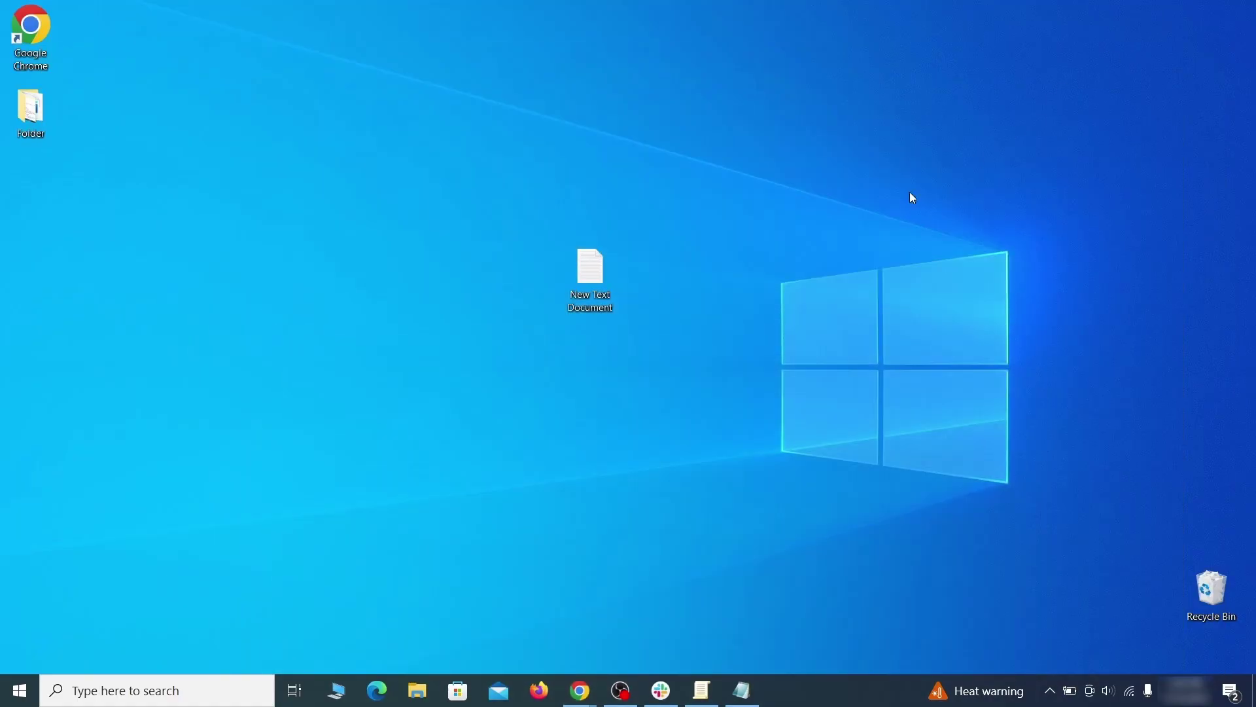
# Step: Paste the Wonder Search ID into Notepad and open Registry Editor as administrator
pyautogui.click(753, 699)
pyautogui.rightClick(367, 258)
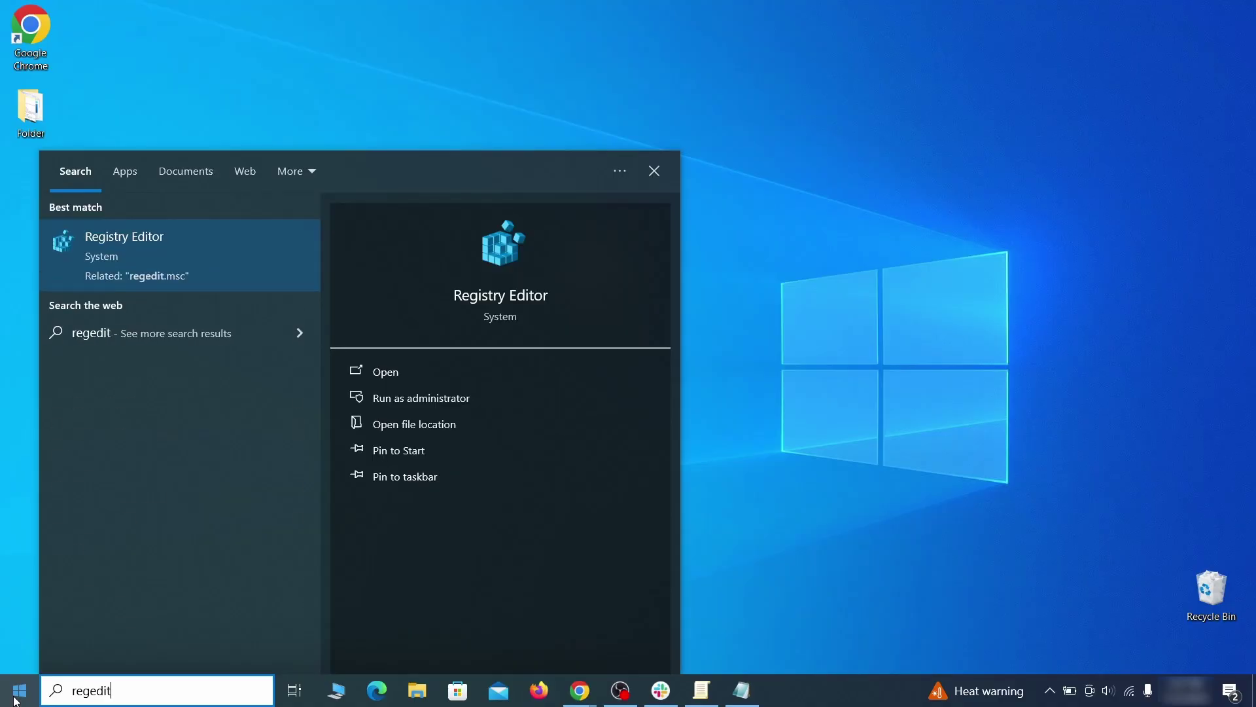
pyautogui.rightClick(251, 249)
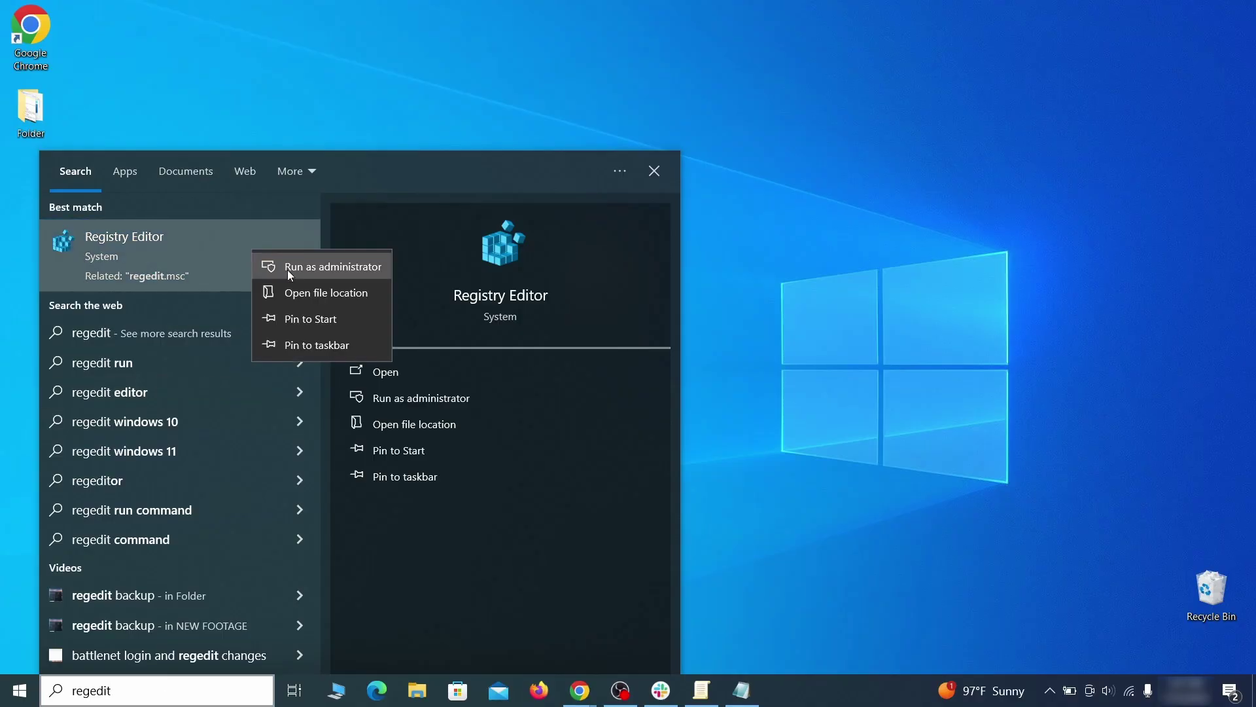
pyautogui.click(288, 270)
pyautogui.hotkey('ctrl', 'f')
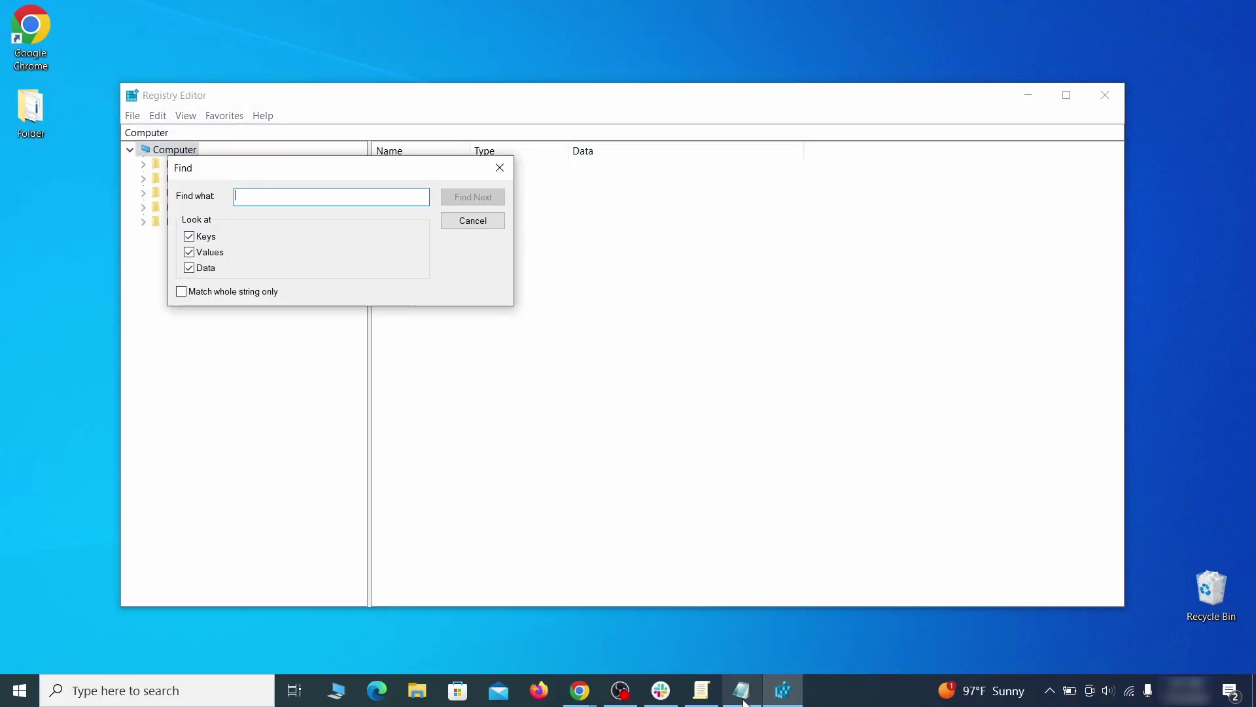
# Step: Search the registry for the copied homepage policy value
pyautogui.click(743, 690)
pyautogui.rightClick(318, 170)
pyautogui.click(311, 222)
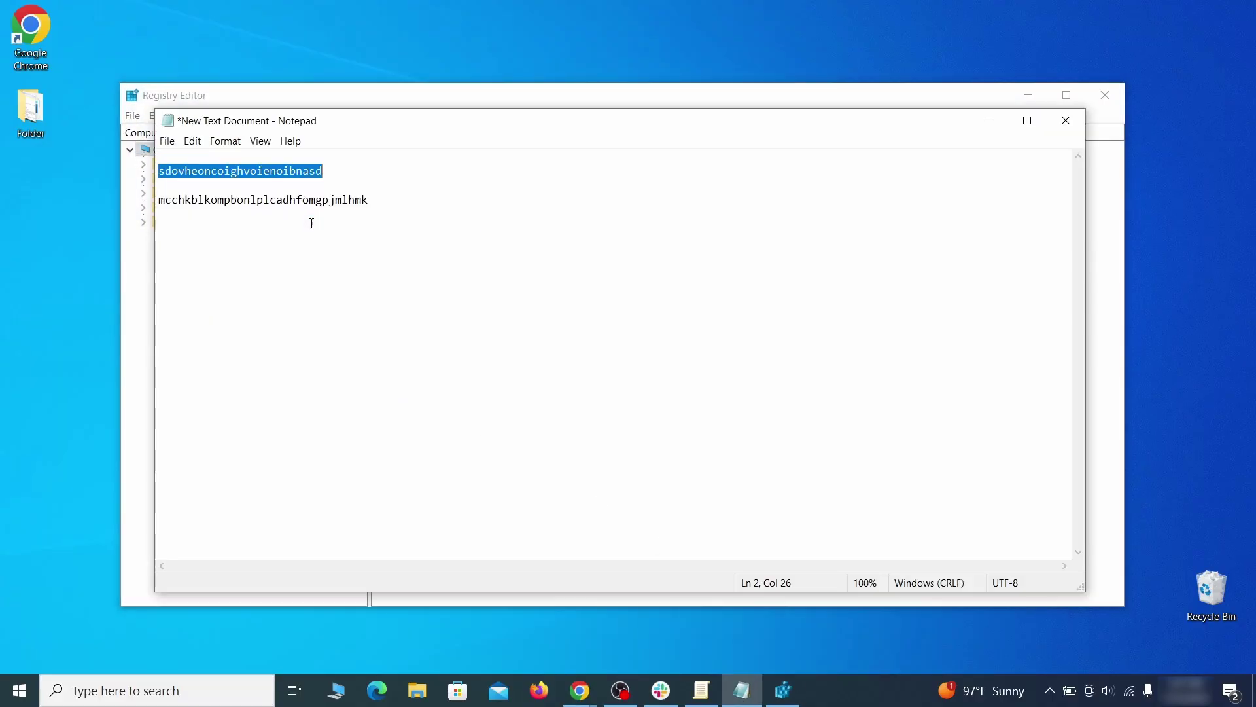
pyautogui.click(125, 240)
pyautogui.rightClick(284, 197)
pyautogui.click(330, 263)
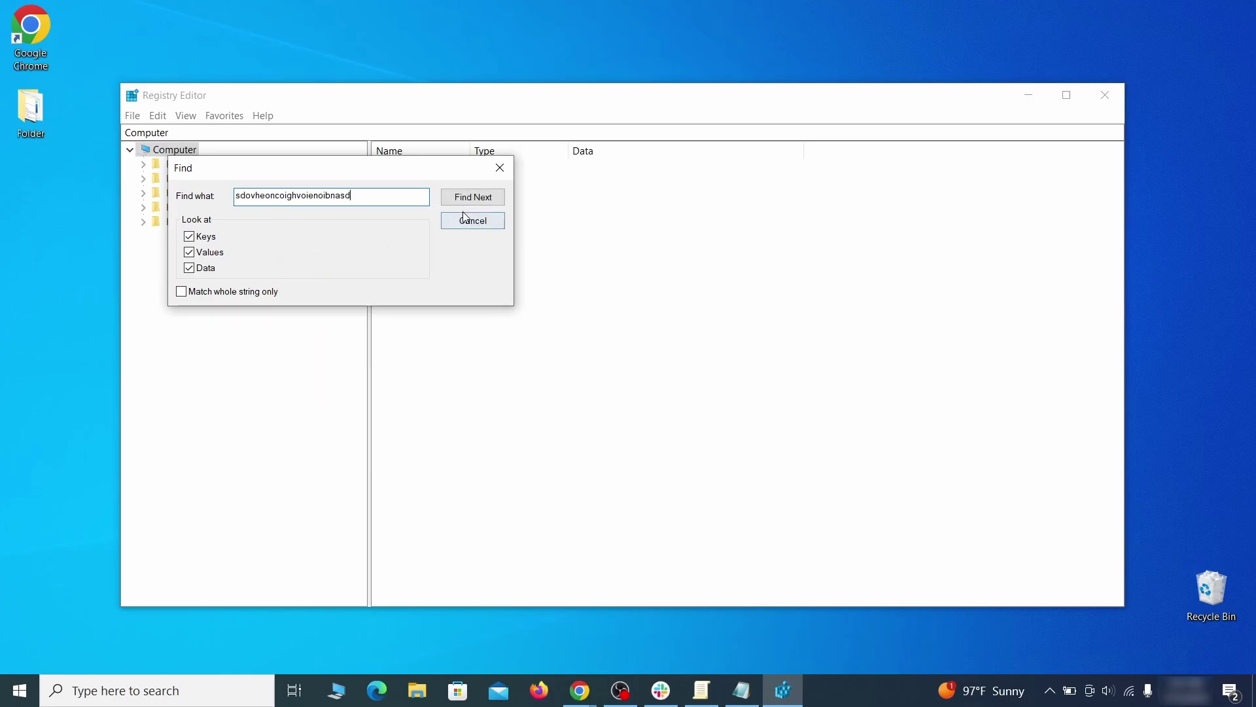
pyautogui.click(487, 202)
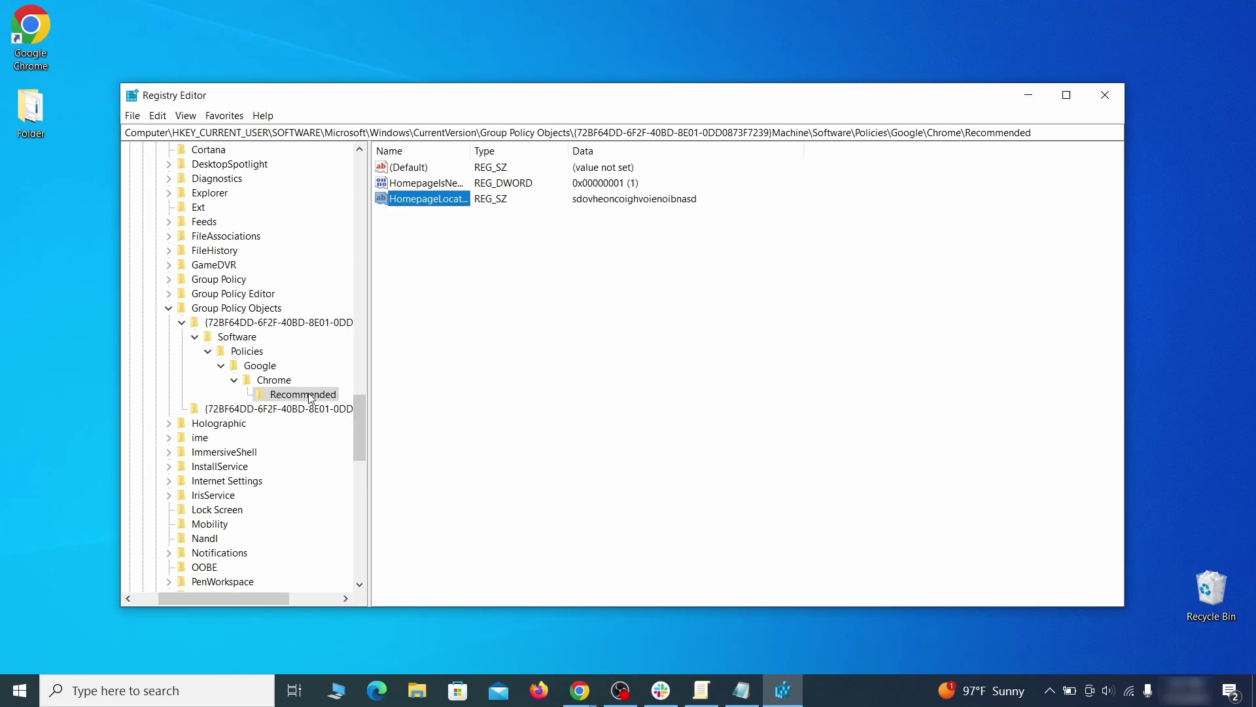
# Step: Delete the found Chrome Recommended policy key
pyautogui.rightClick(309, 396)
pyautogui.click(374, 455)
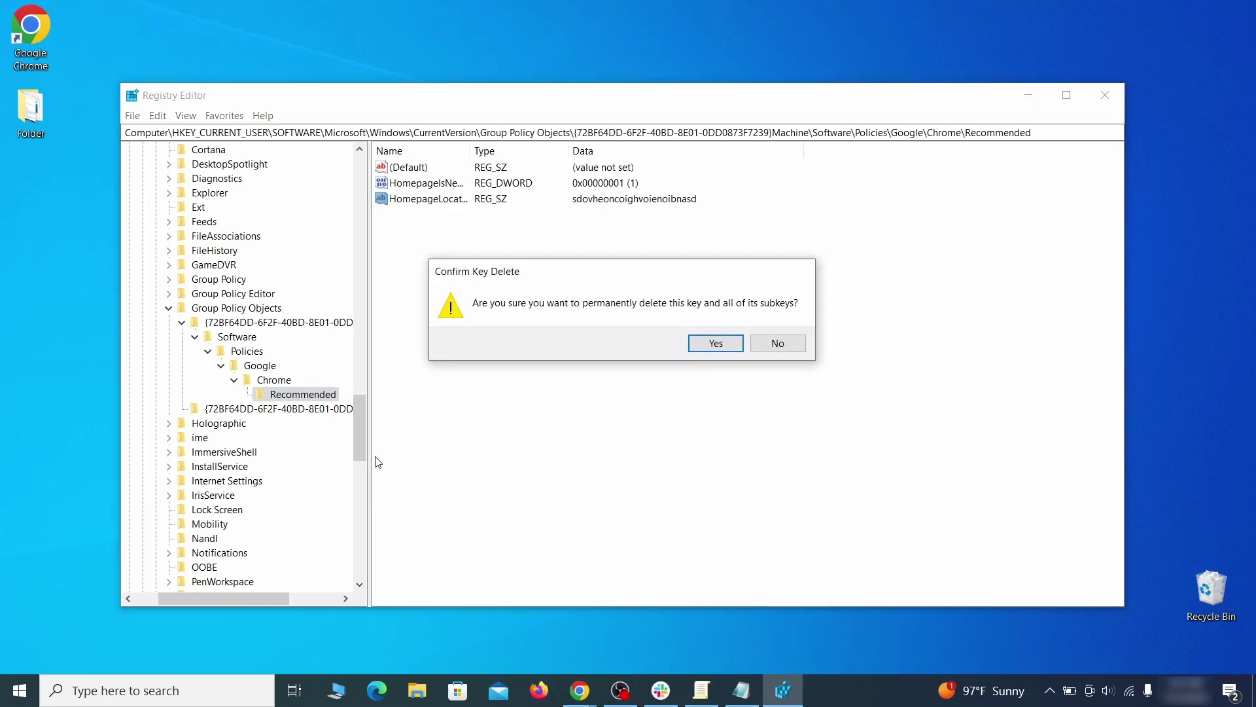
pyautogui.click(715, 343)
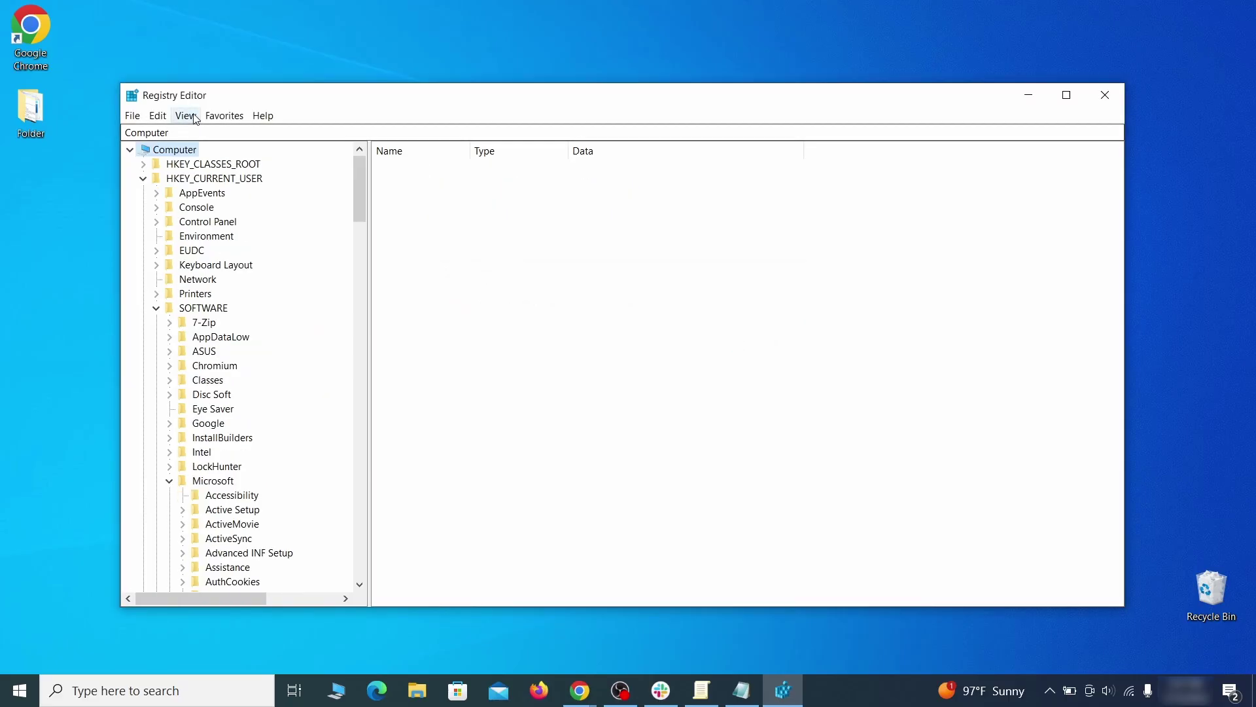
# Step: Try deleting the machine-wide Google Chrome policy key, which fails with an error
pyautogui.click(157, 115)
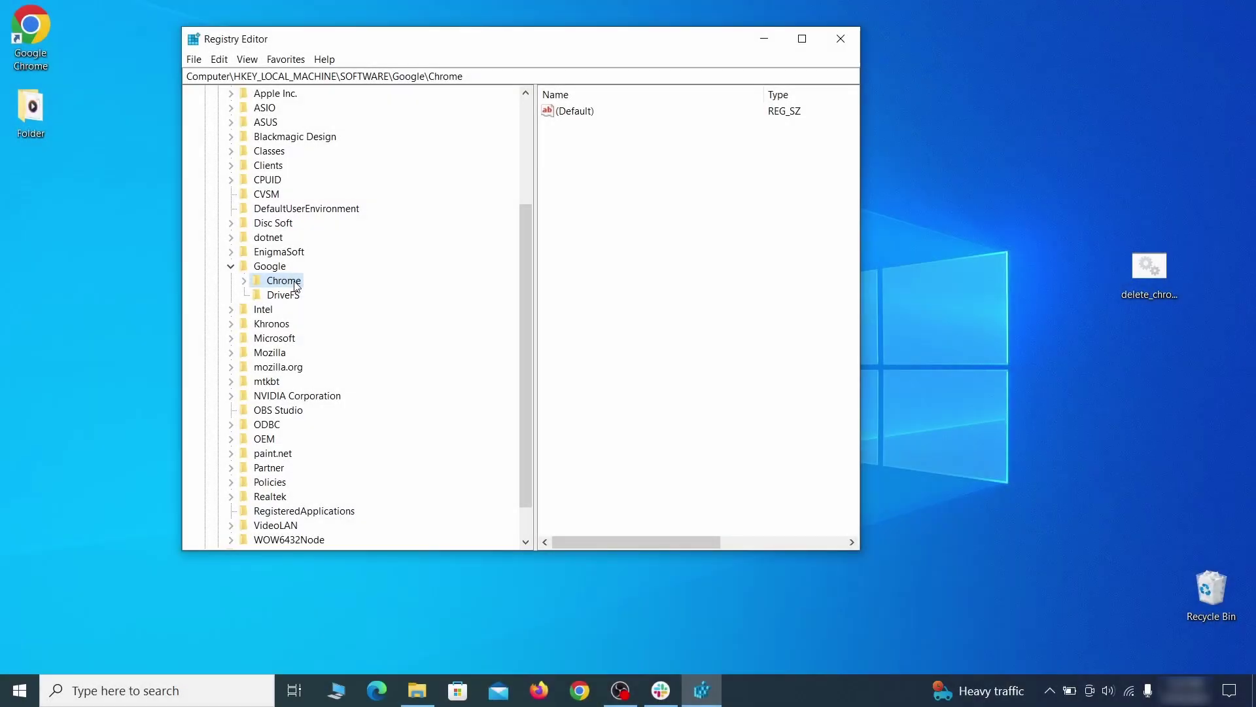
pyautogui.rightClick(285, 284)
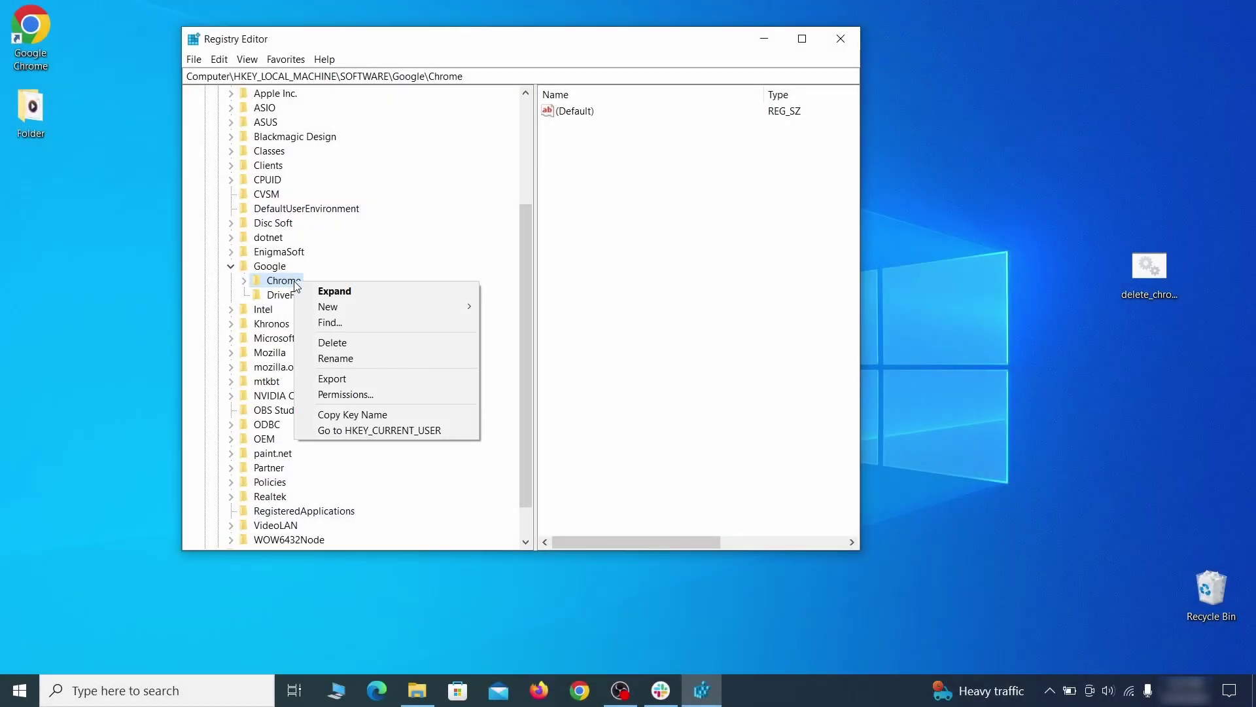
pyautogui.click(346, 345)
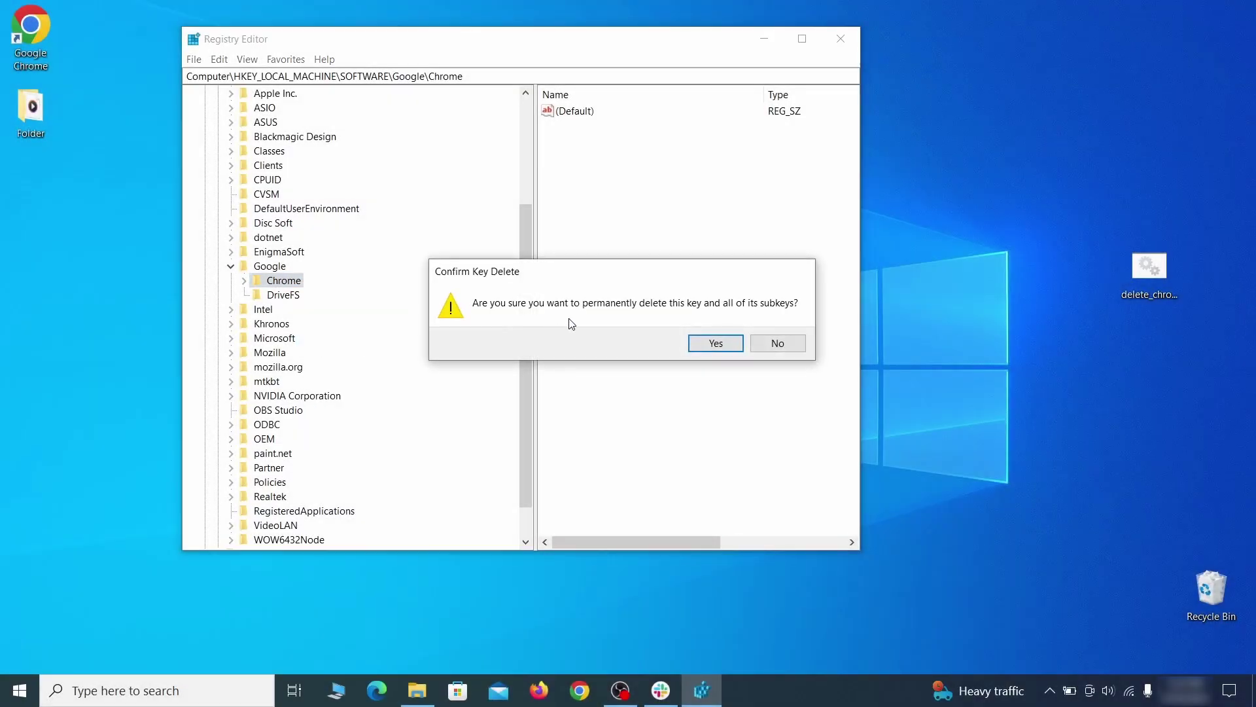
pyautogui.click(725, 342)
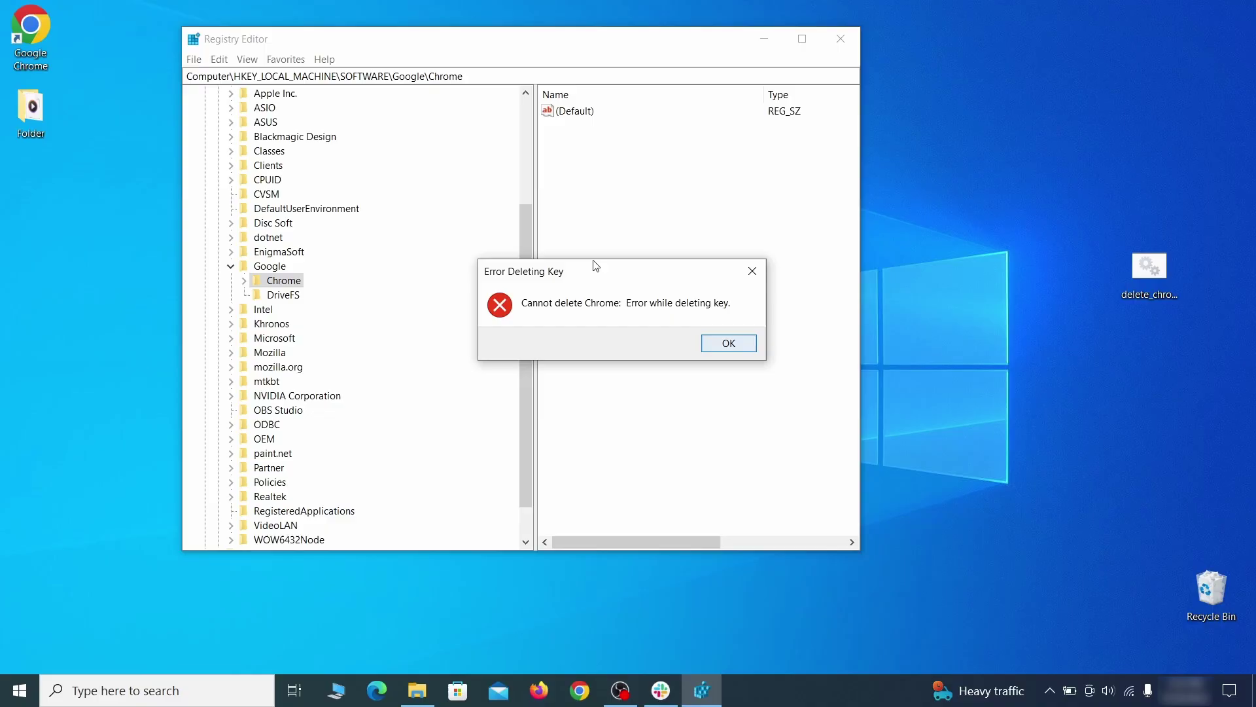
pyautogui.click(736, 346)
# Step: Make Everyone owner of the Chrome key and replace child permissions with inheritable ones
pyautogui.rightClick(295, 282)
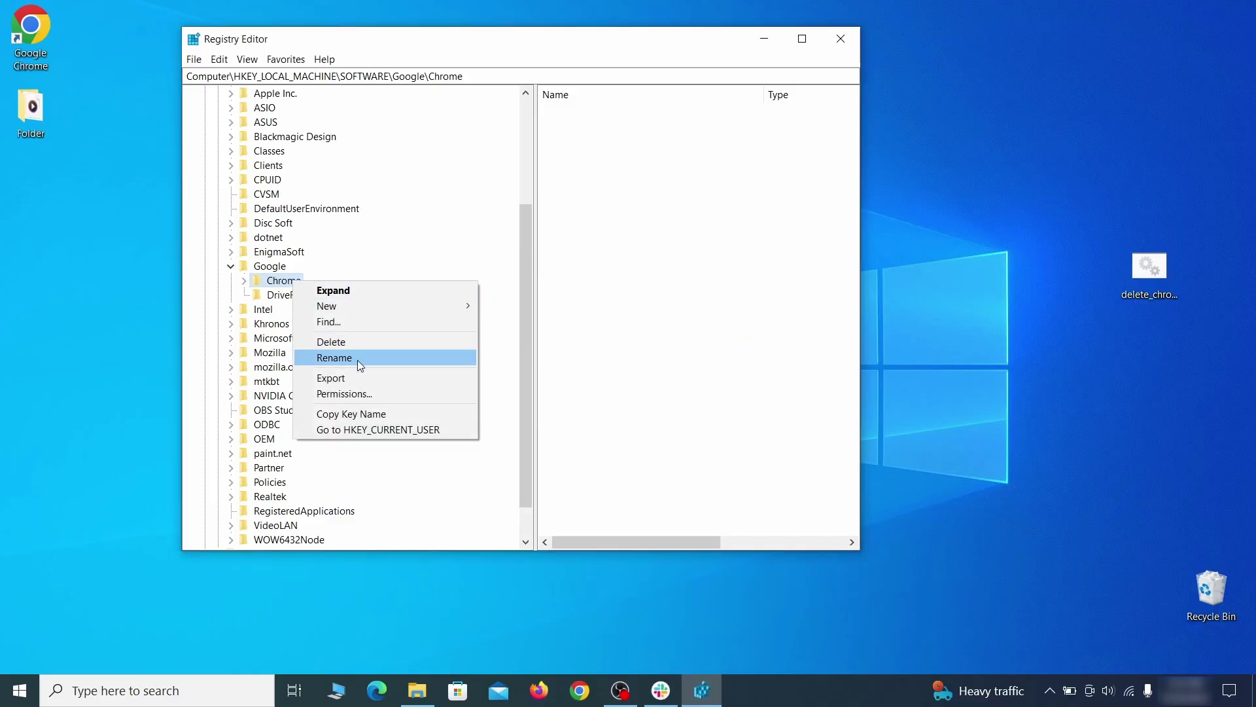
pyautogui.click(372, 392)
pyautogui.click(454, 385)
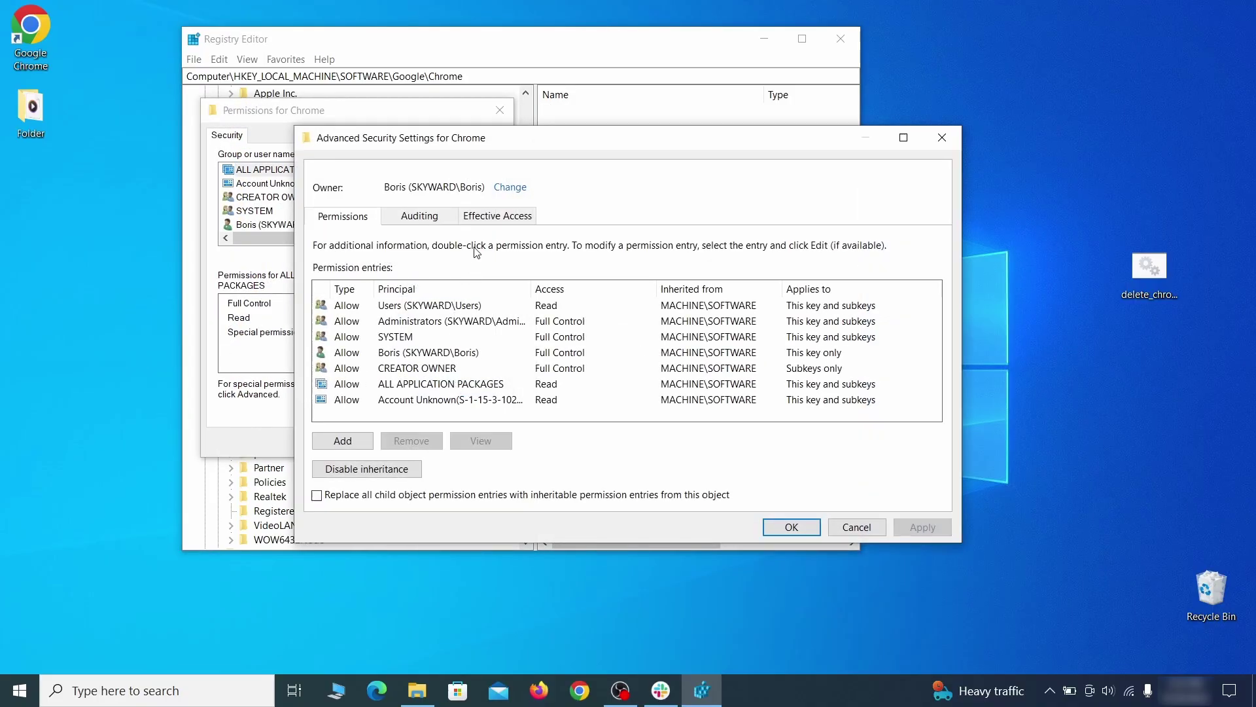
pyautogui.click(508, 188)
pyautogui.write('Everyone')
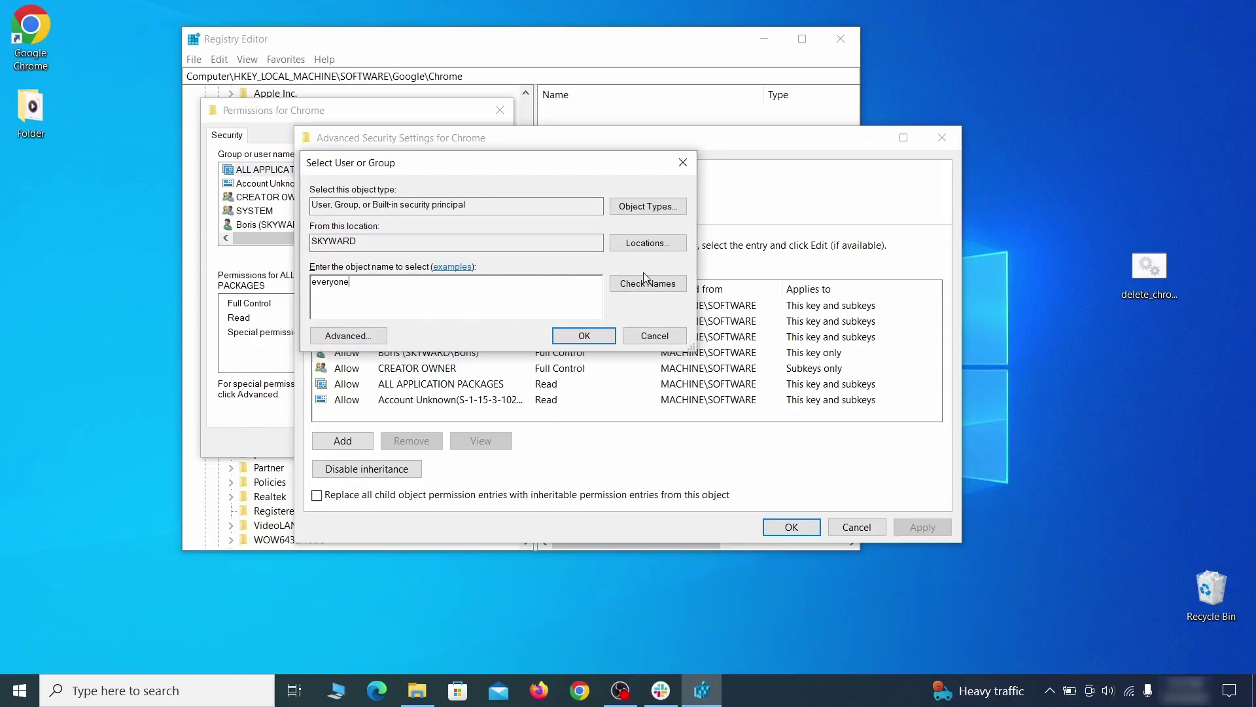
pyautogui.click(585, 336)
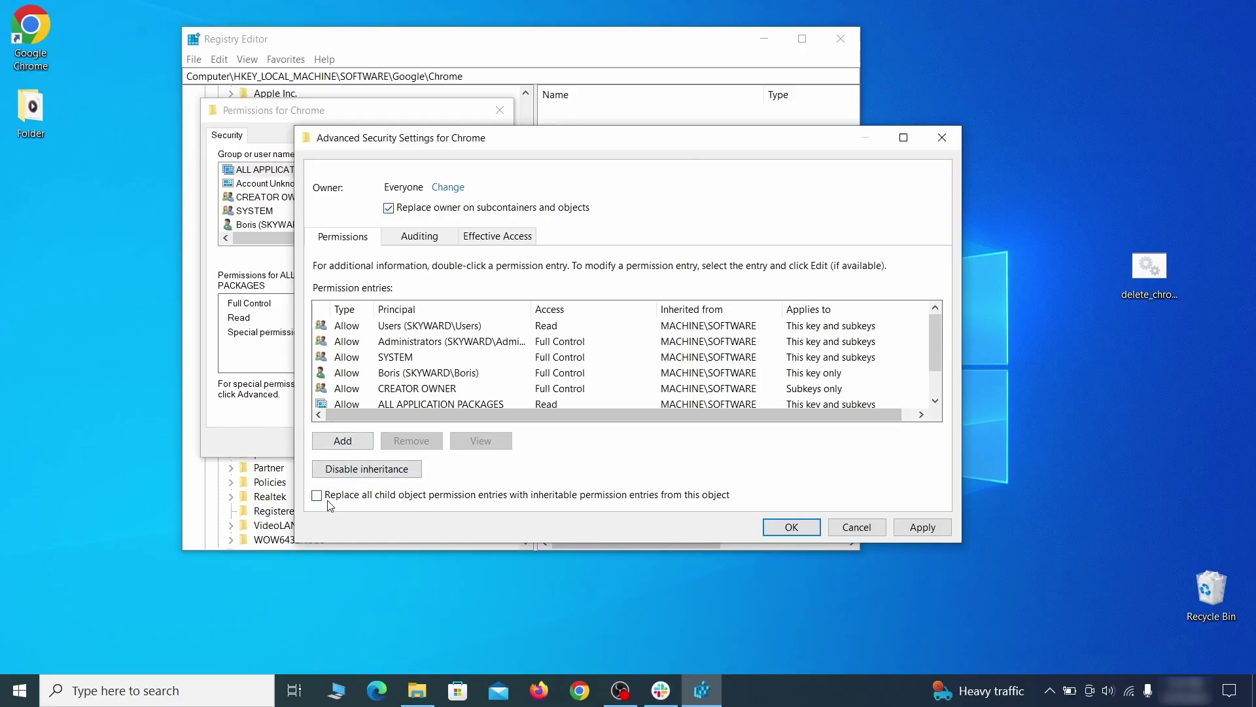
pyautogui.click(923, 530)
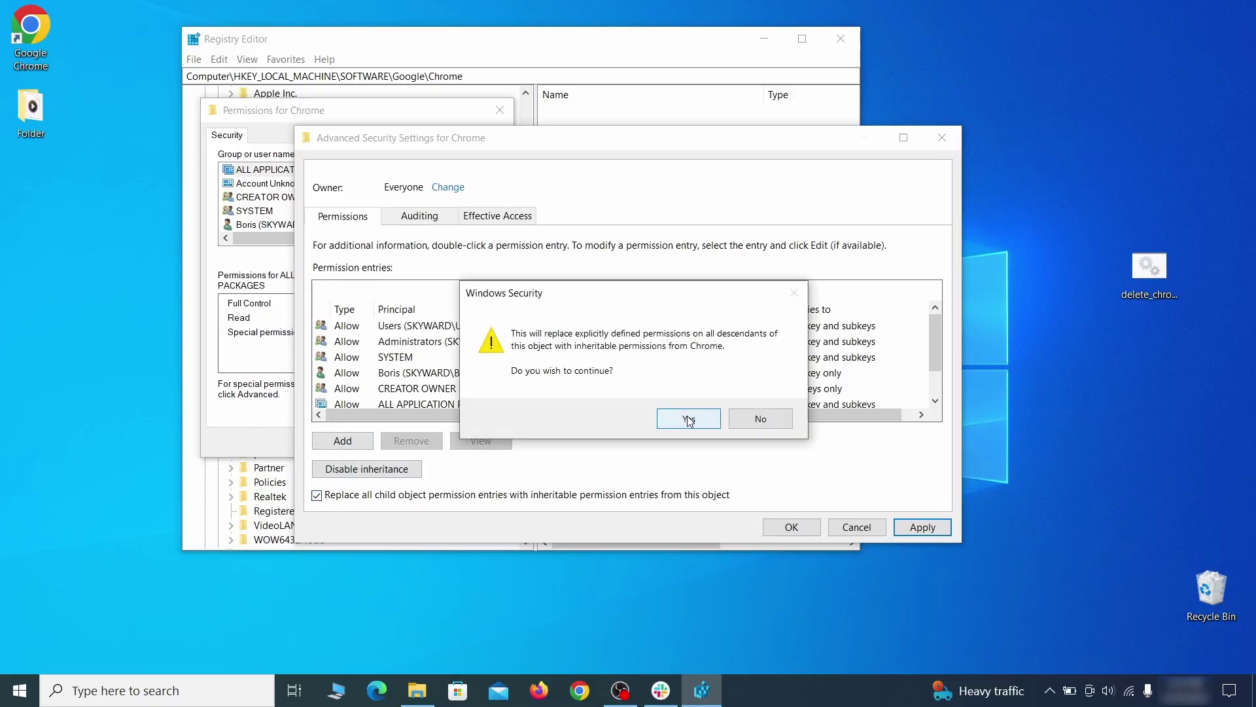
pyautogui.click(689, 421)
pyautogui.click(791, 527)
pyautogui.click(339, 442)
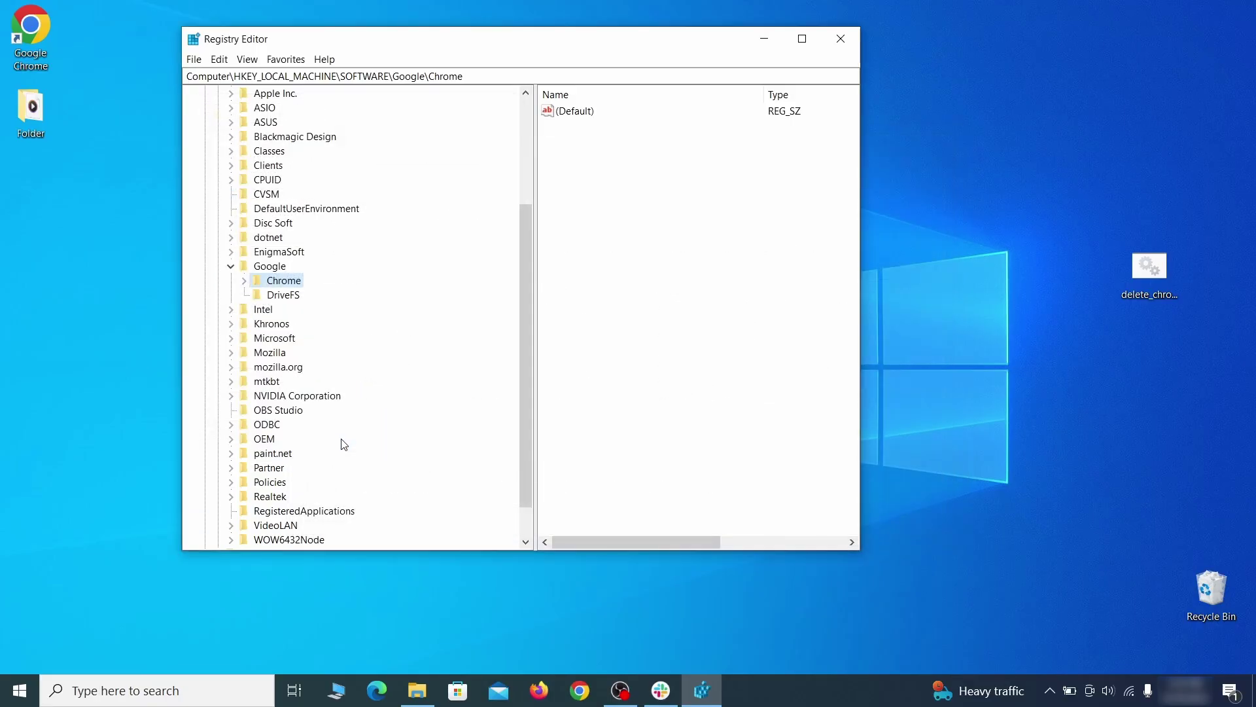
# Step: Delete the Chrome policy key and download the Windows policy-removal script
pyautogui.rightClick(286, 280)
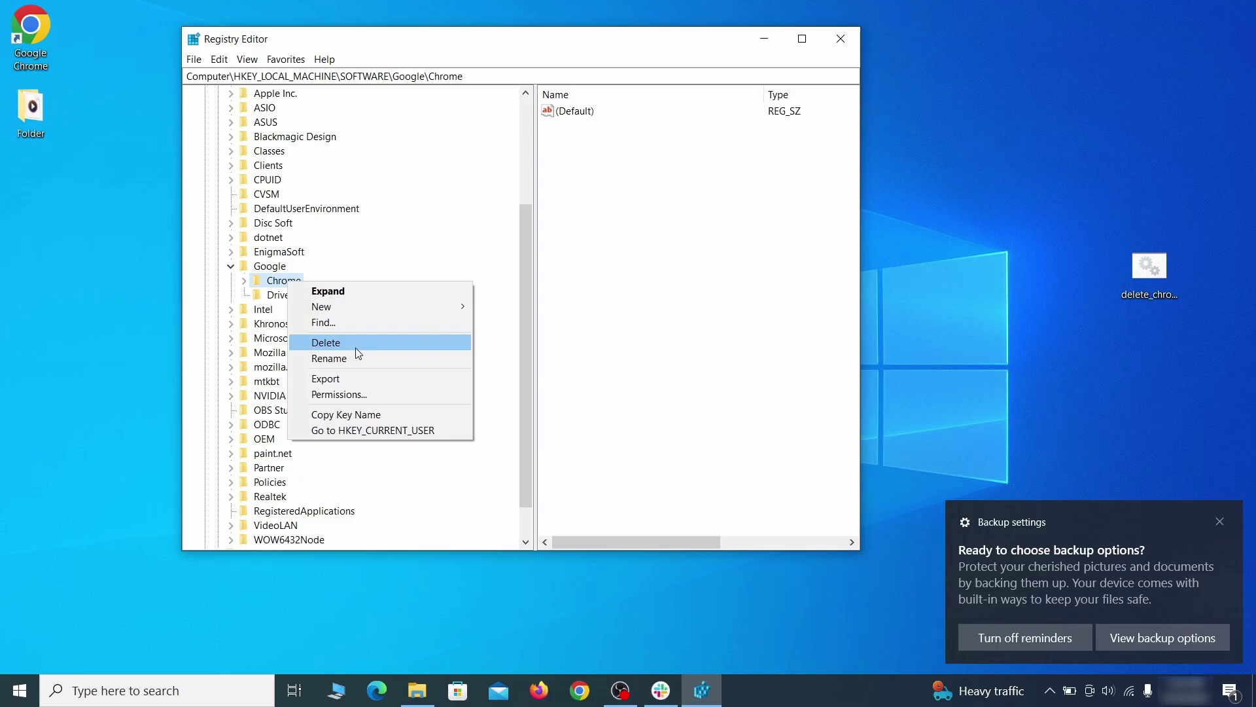
pyautogui.click(356, 345)
pyautogui.click(716, 346)
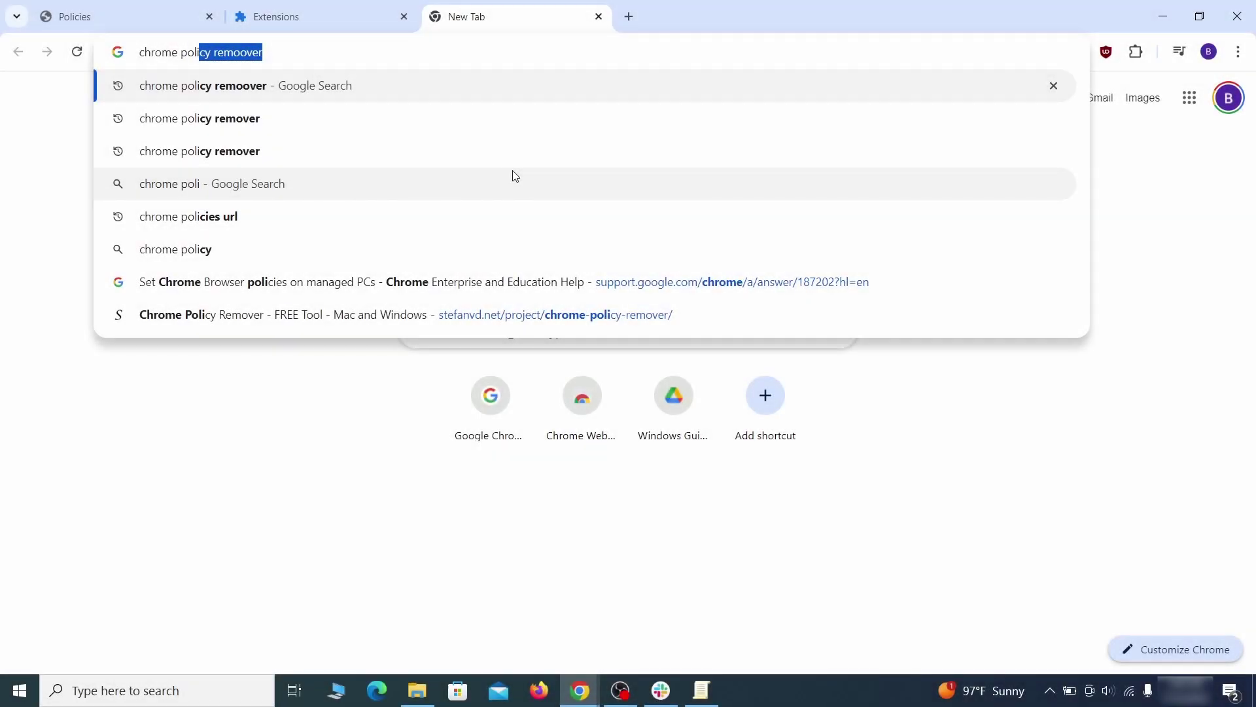
pyautogui.write('y rem')
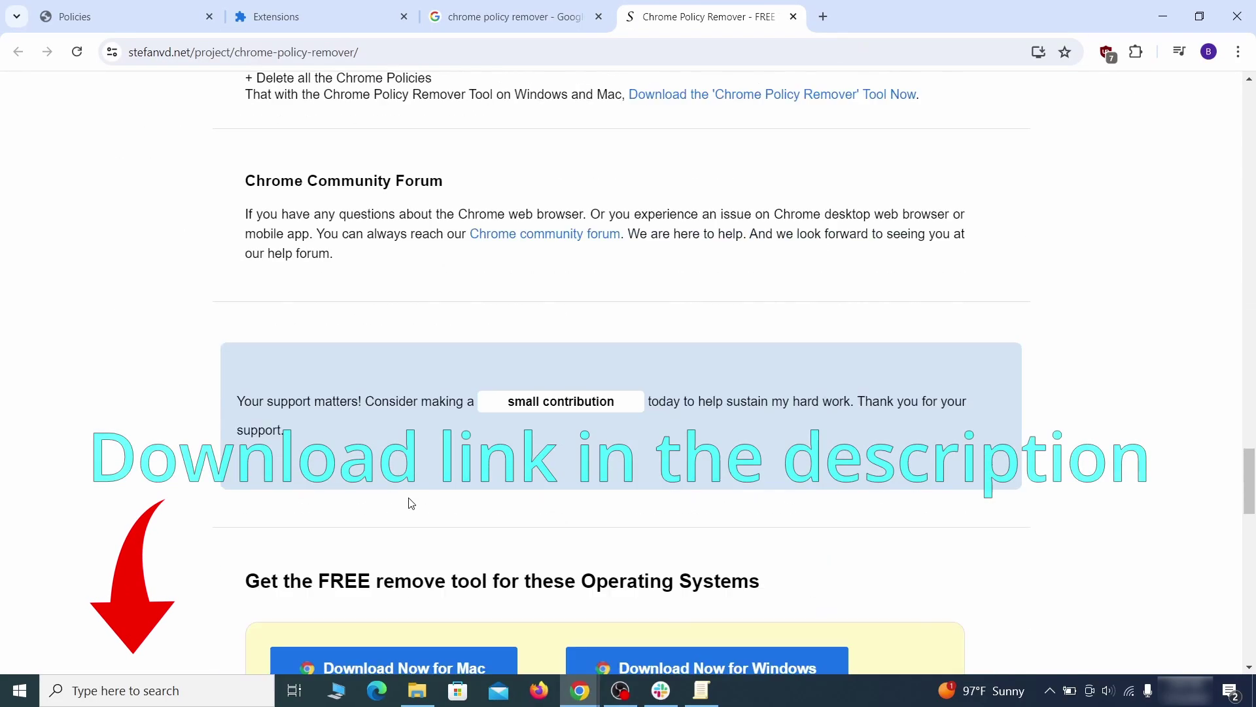
pyautogui.scroll(-3, 410, 503)
pyautogui.click(759, 337)
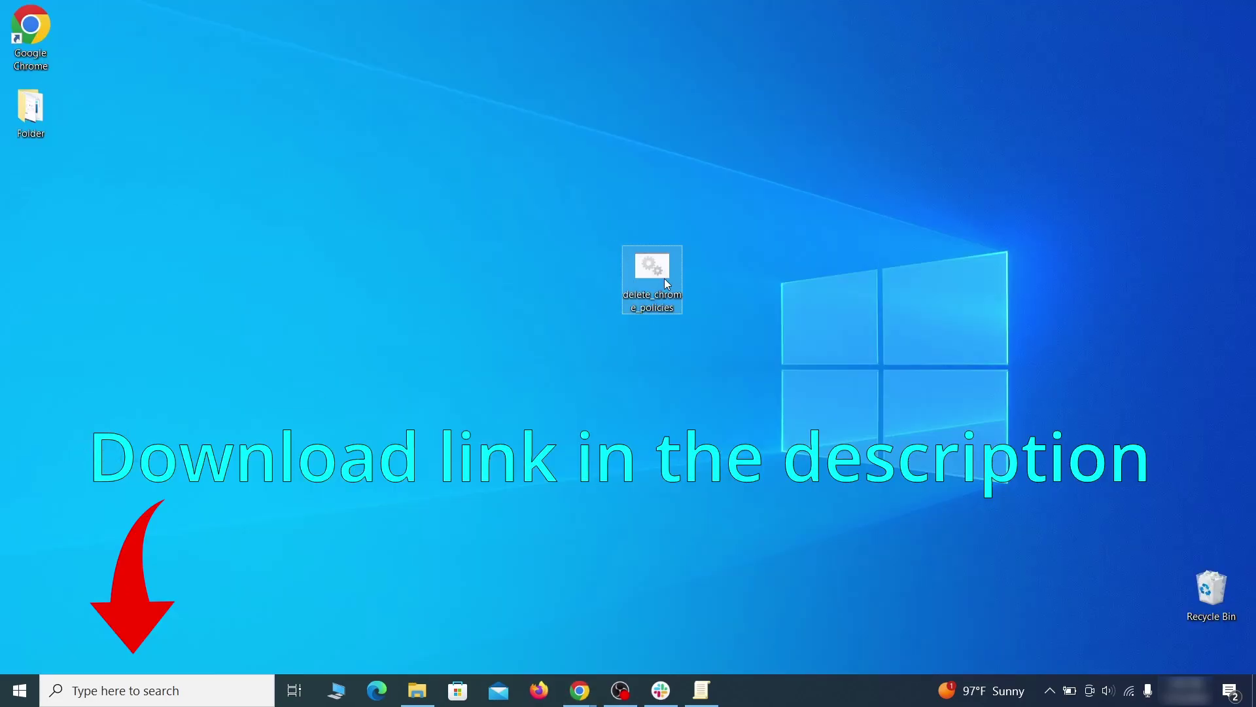
# Step: Run the delete chrome policies script as administrator, bypassing the SmartScreen warning
pyautogui.rightClick(665, 278)
pyautogui.click(746, 333)
pyautogui.click(460, 228)
pyautogui.click(683, 493)
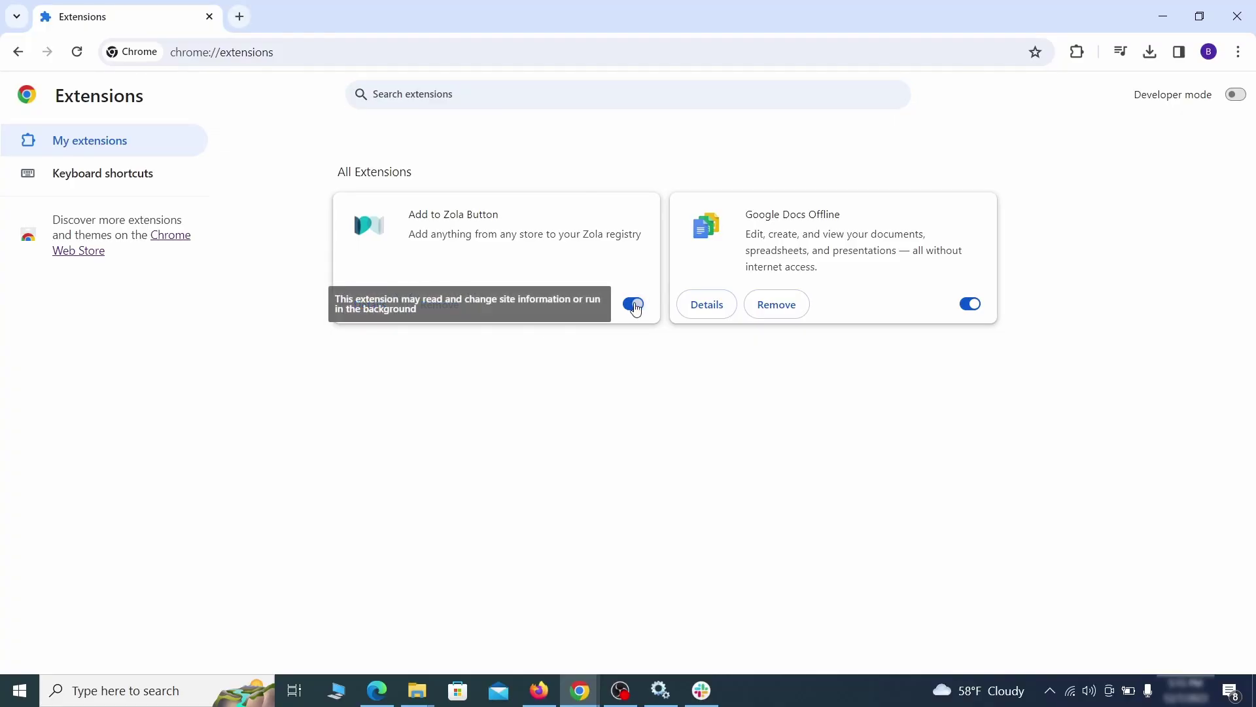
# Step: Remove Add to Zola Button and clear history, cookies and cache in Privacy and security
pyautogui.click(634, 305)
pyautogui.click(457, 314)
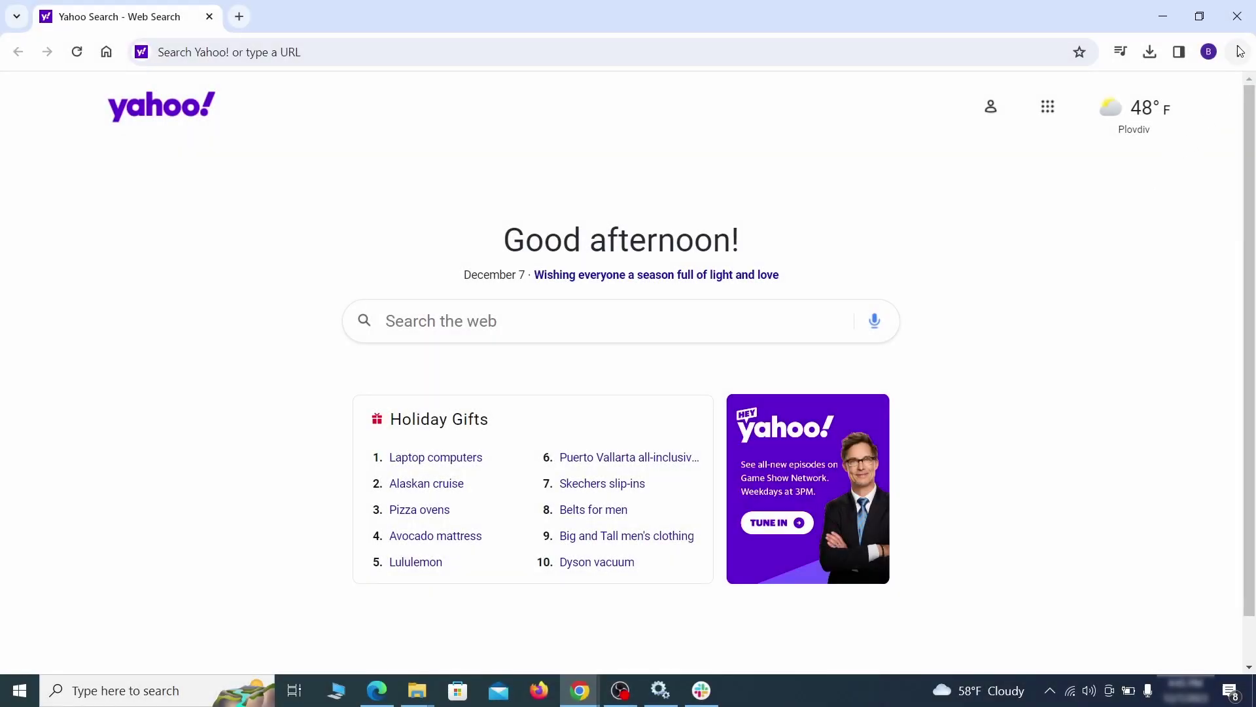
pyautogui.click(1238, 51)
pyautogui.click(1032, 596)
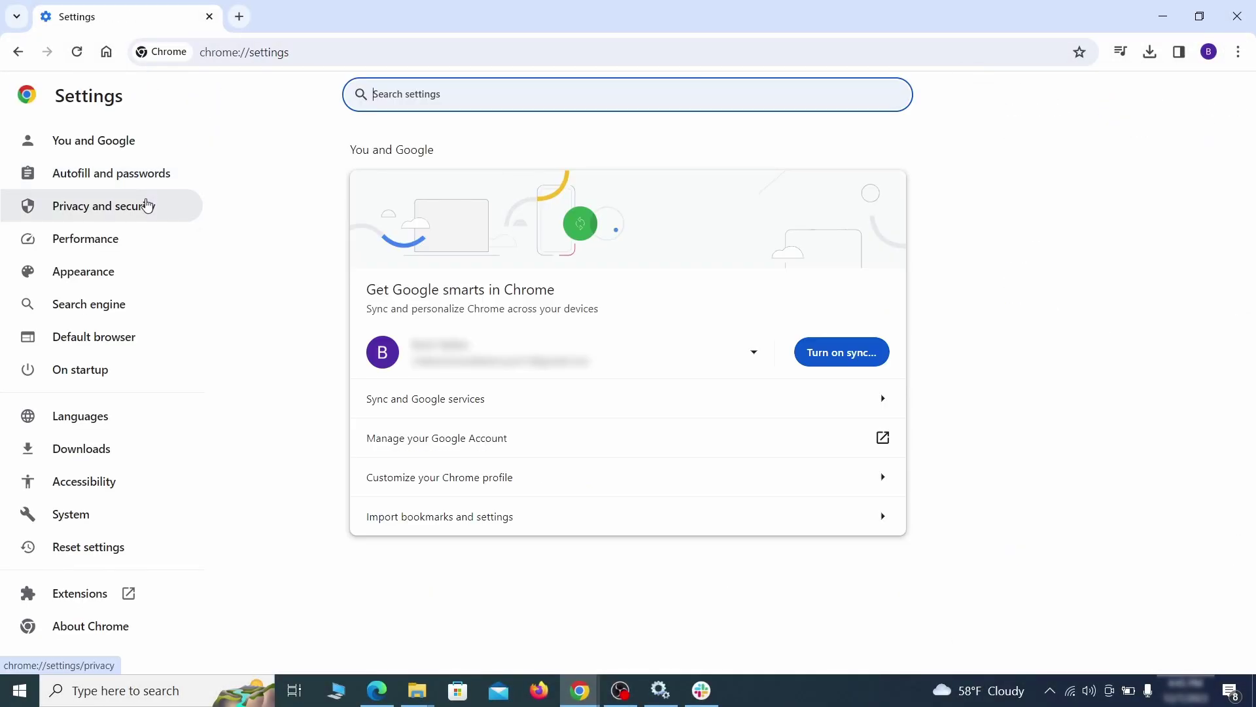
pyautogui.click(145, 205)
pyautogui.scroll(-1, 989, 429)
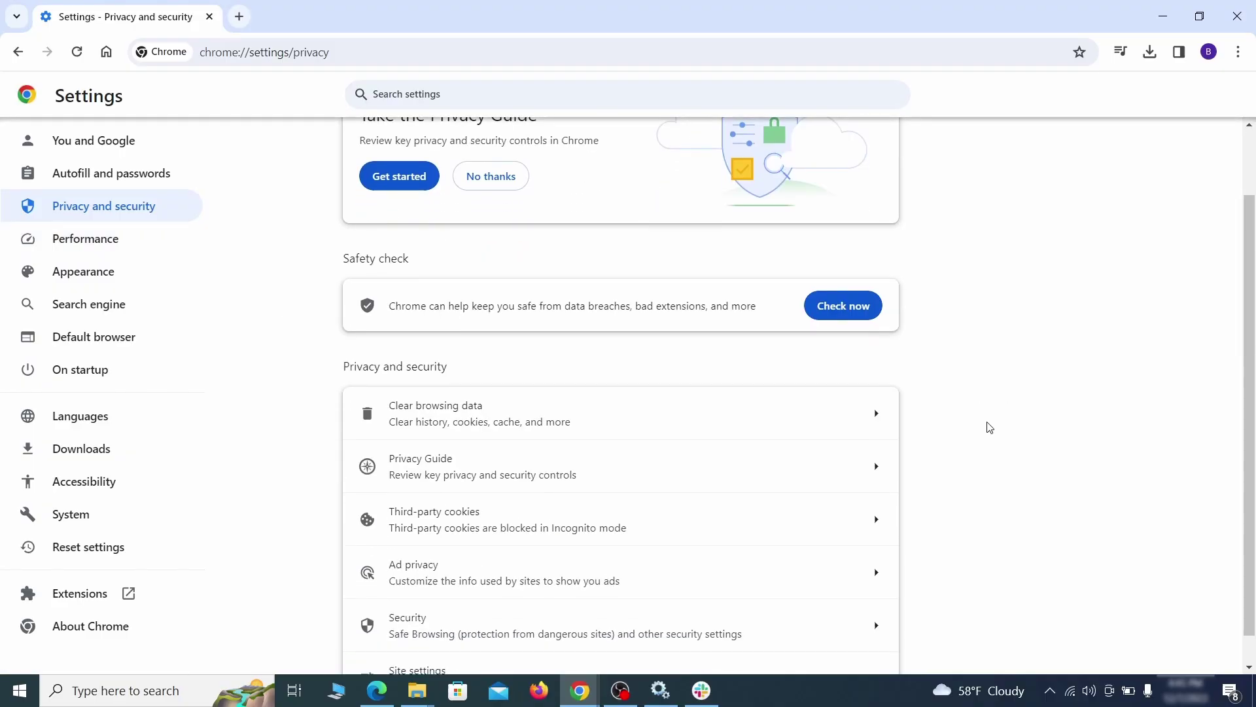
pyautogui.click(820, 422)
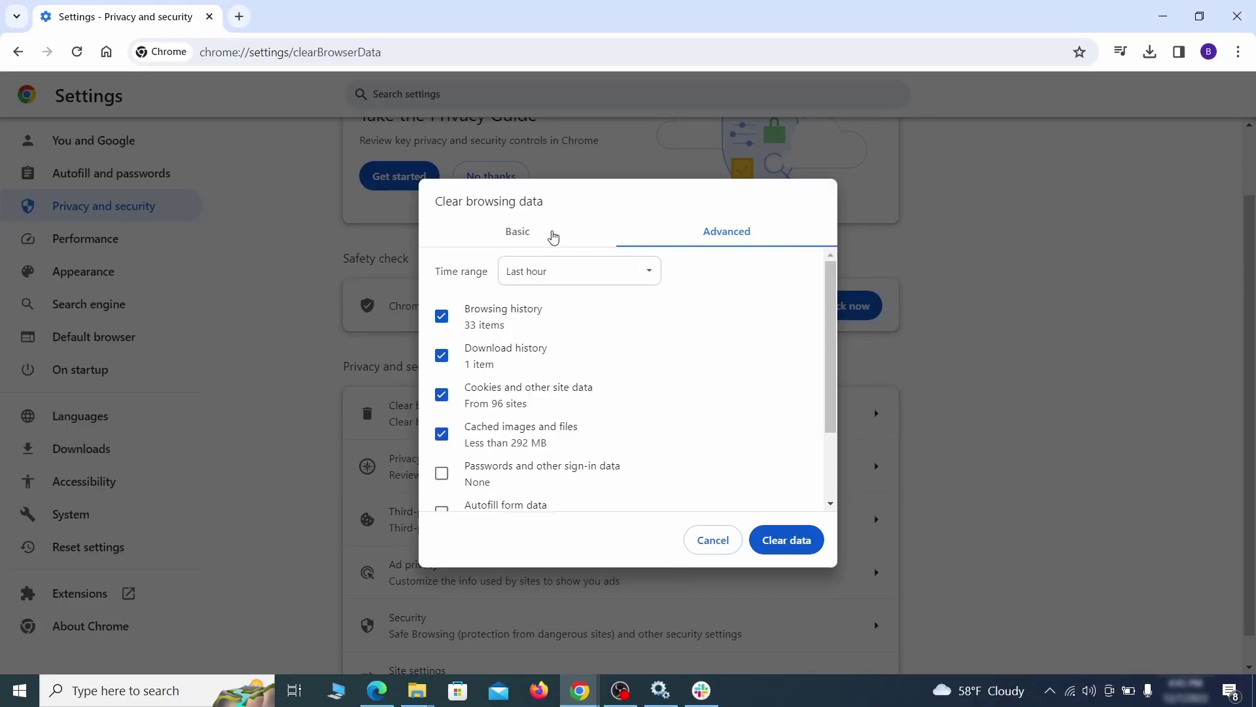
pyautogui.click(517, 232)
pyautogui.click(726, 232)
pyautogui.scroll(-3, 628, 412)
pyautogui.click(786, 539)
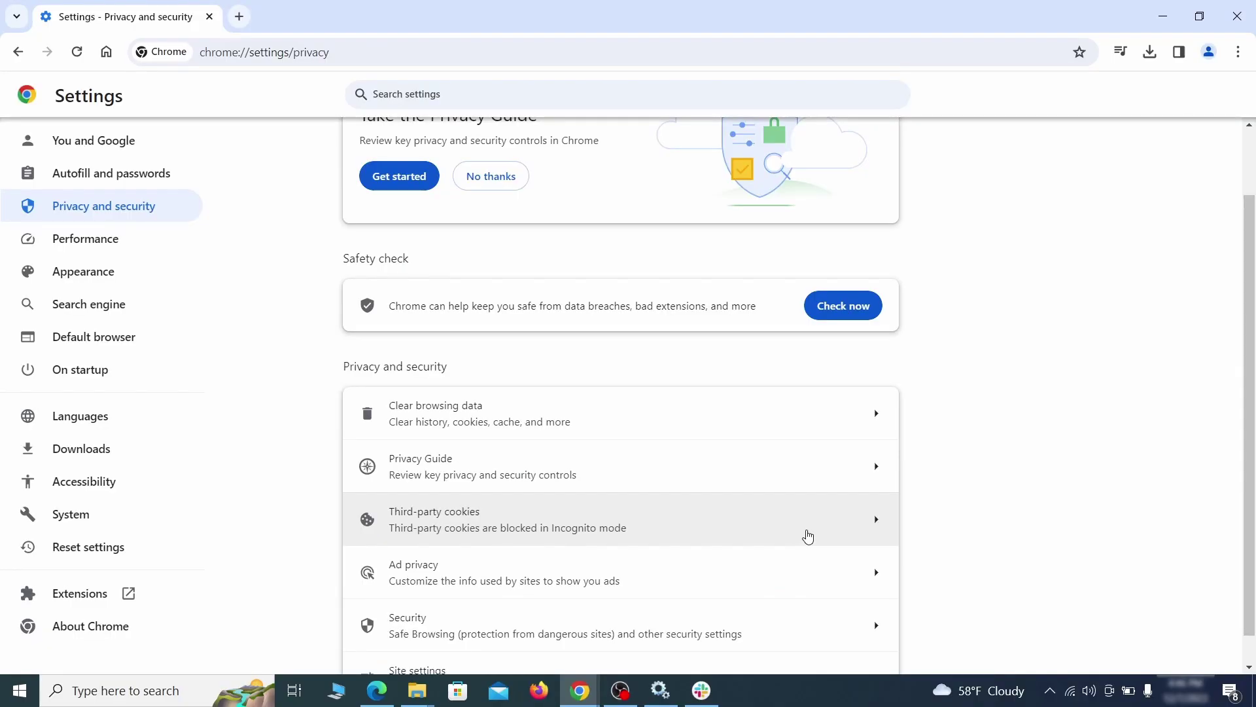
pyautogui.scroll(-1, 944, 429)
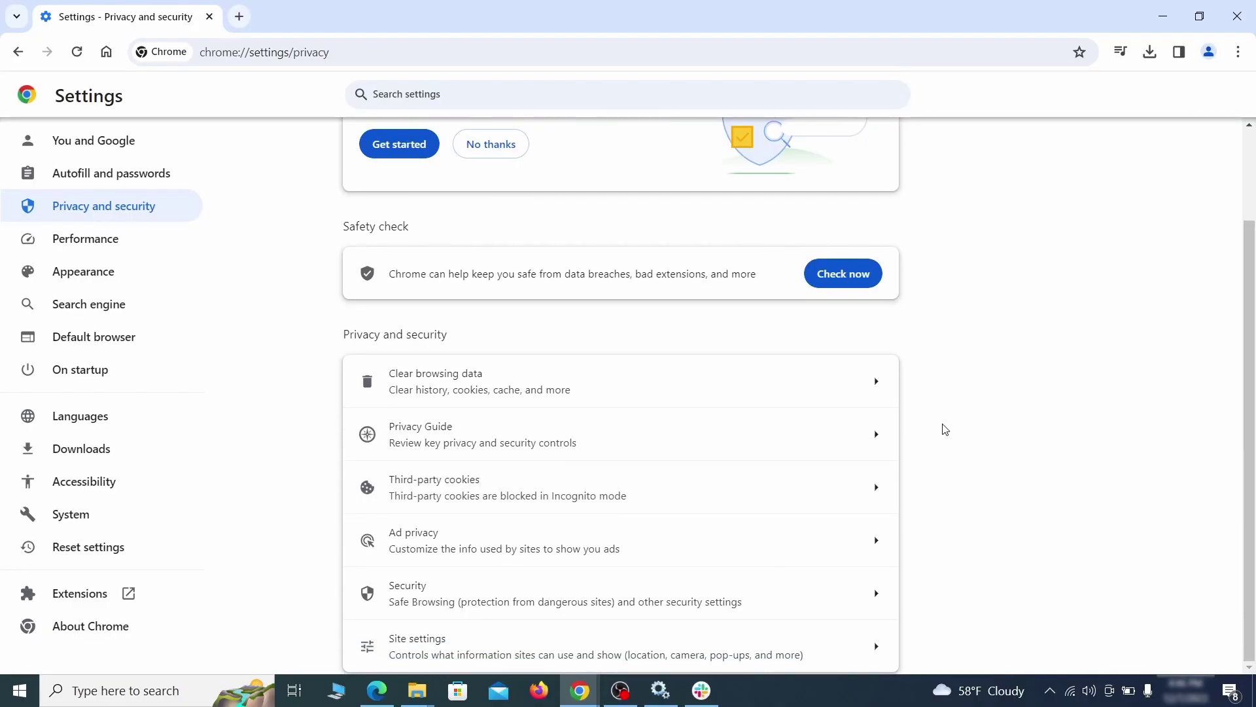
# Step: Remove ExampleRougeURL.com from Chrome's allowed notification sites and review the third-party cookie settings
pyautogui.click(612, 638)
pyautogui.scroll(-2, 886, 417)
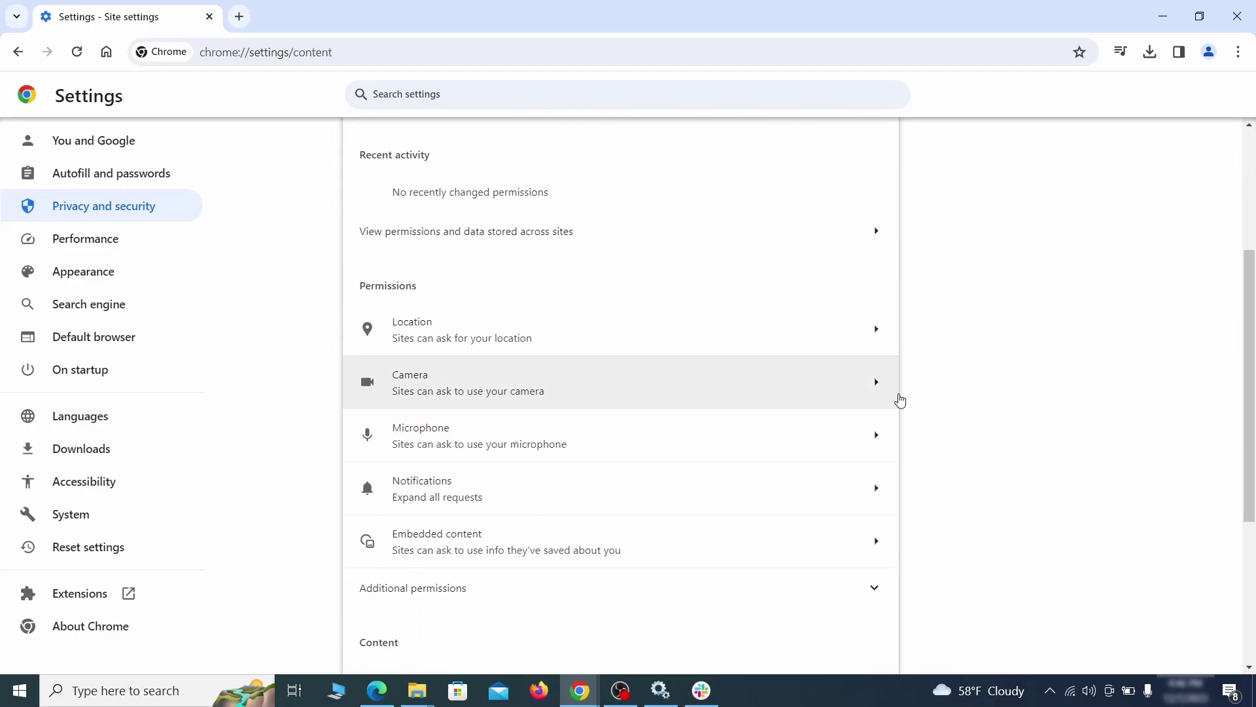
pyautogui.scroll(-1, 897, 400)
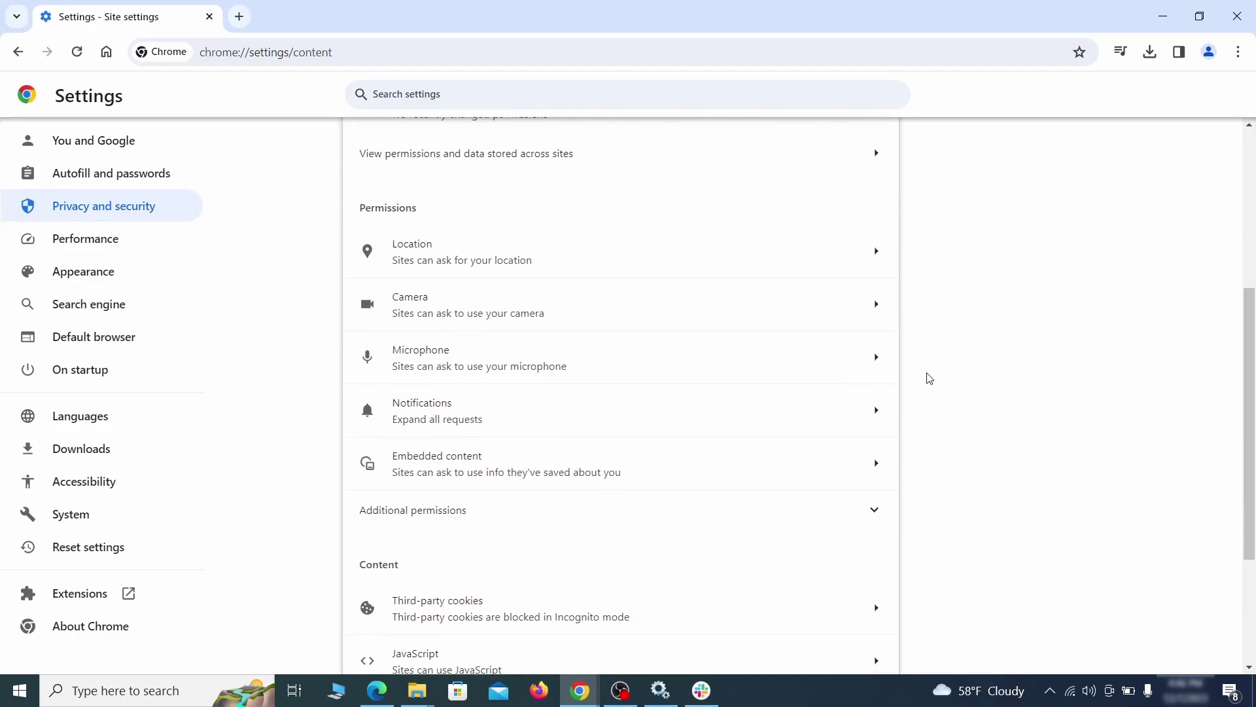
pyautogui.click(634, 260)
pyautogui.click(870, 609)
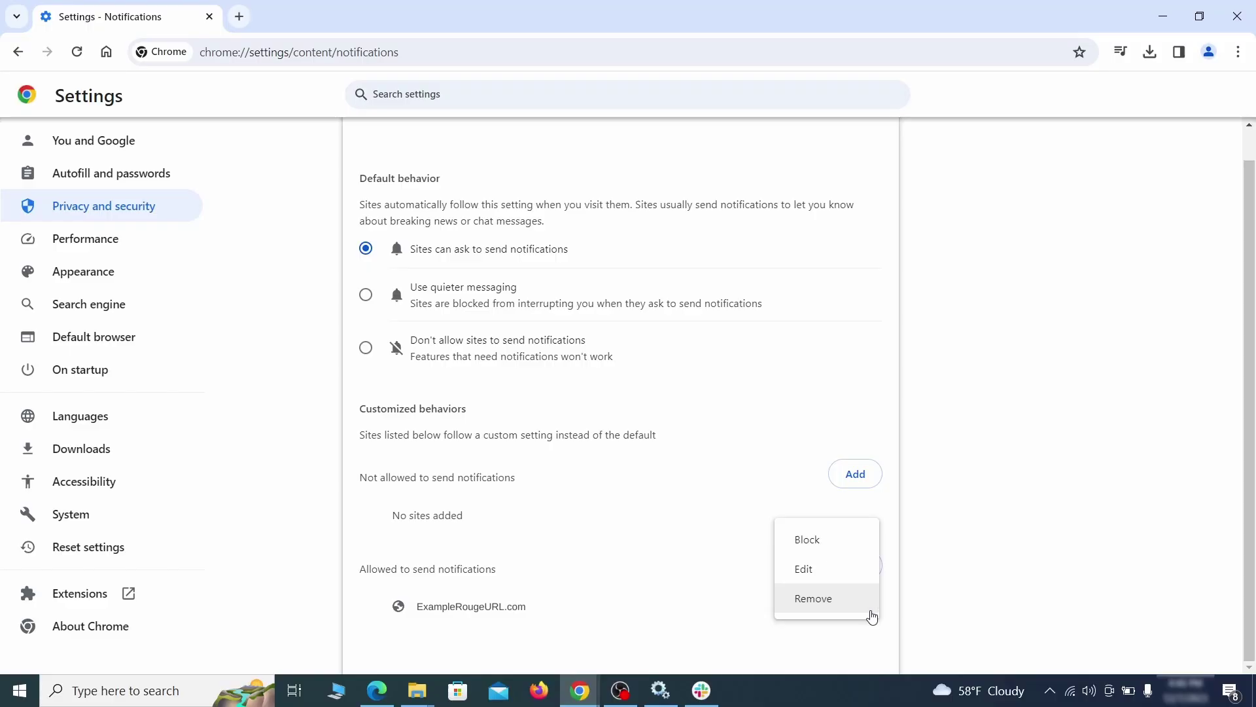
pyautogui.click(829, 599)
pyautogui.hotkey('alt', 'Left')
pyautogui.scroll(-1, 682, 443)
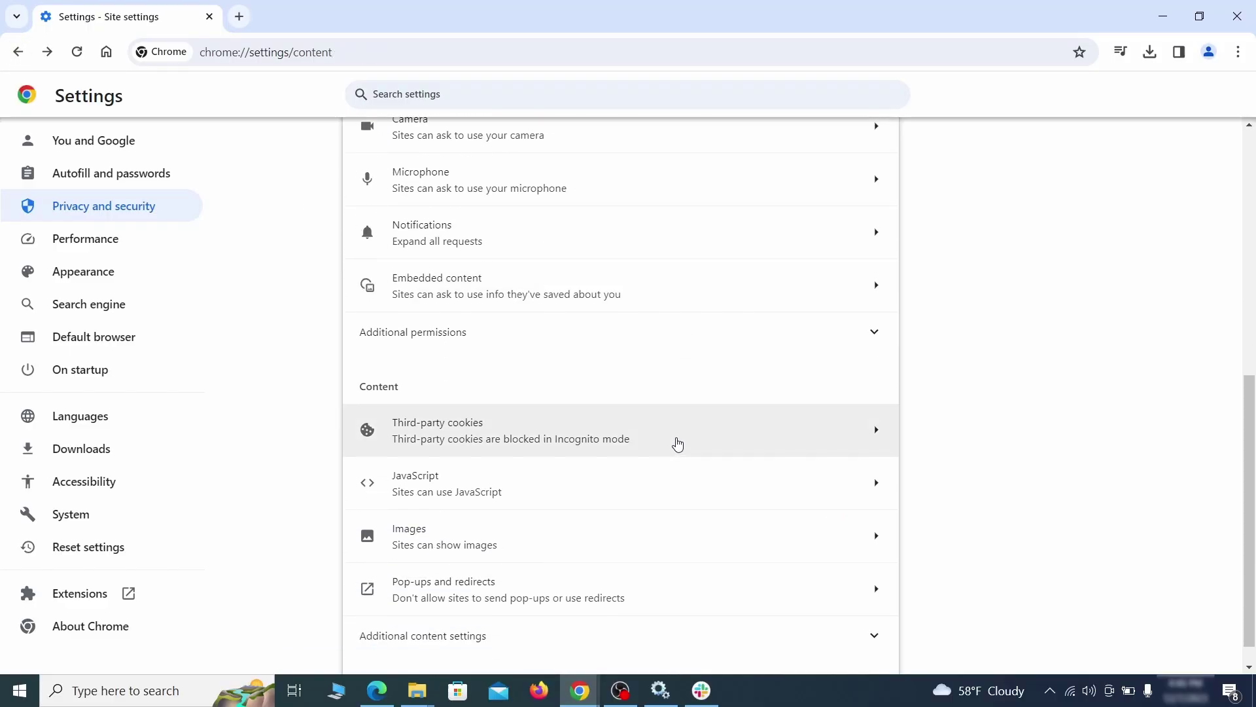
pyautogui.click(677, 442)
pyautogui.scroll(-1, 676, 442)
pyautogui.scroll(-2, 687, 471)
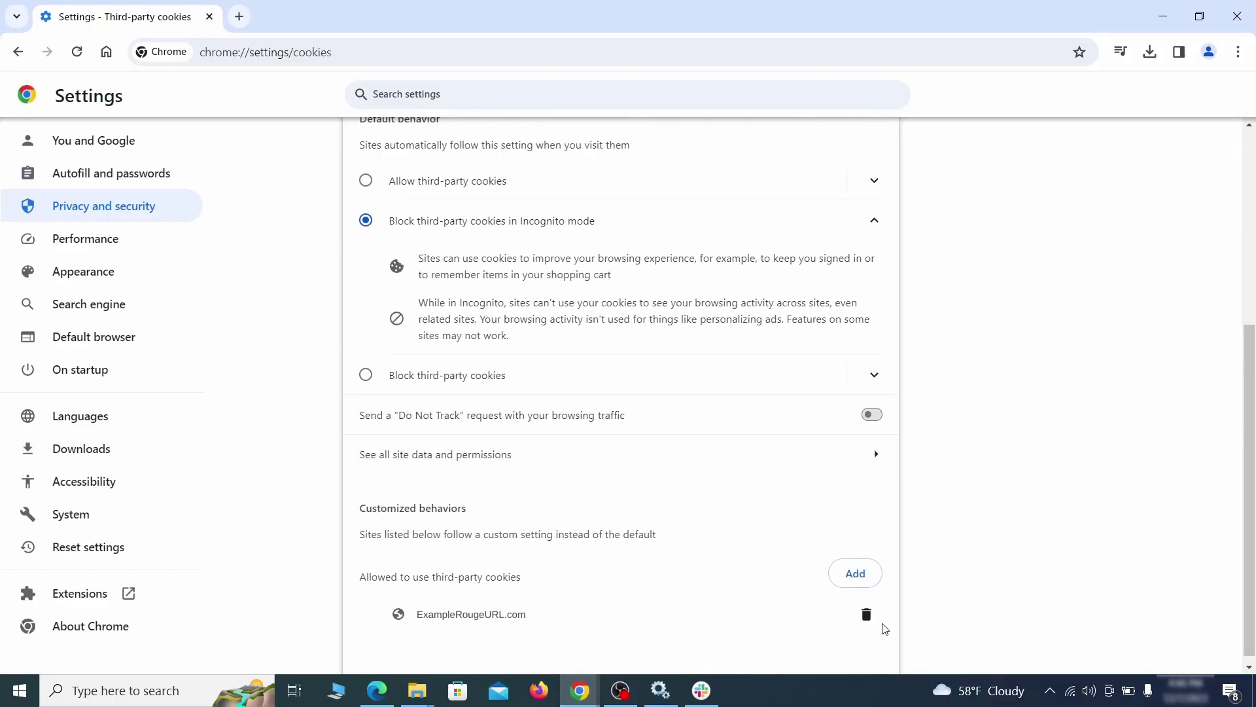
# Step: Delete the ExampleRougeURL.com shortcut from Chrome's managed search engines
pyautogui.click(83, 271)
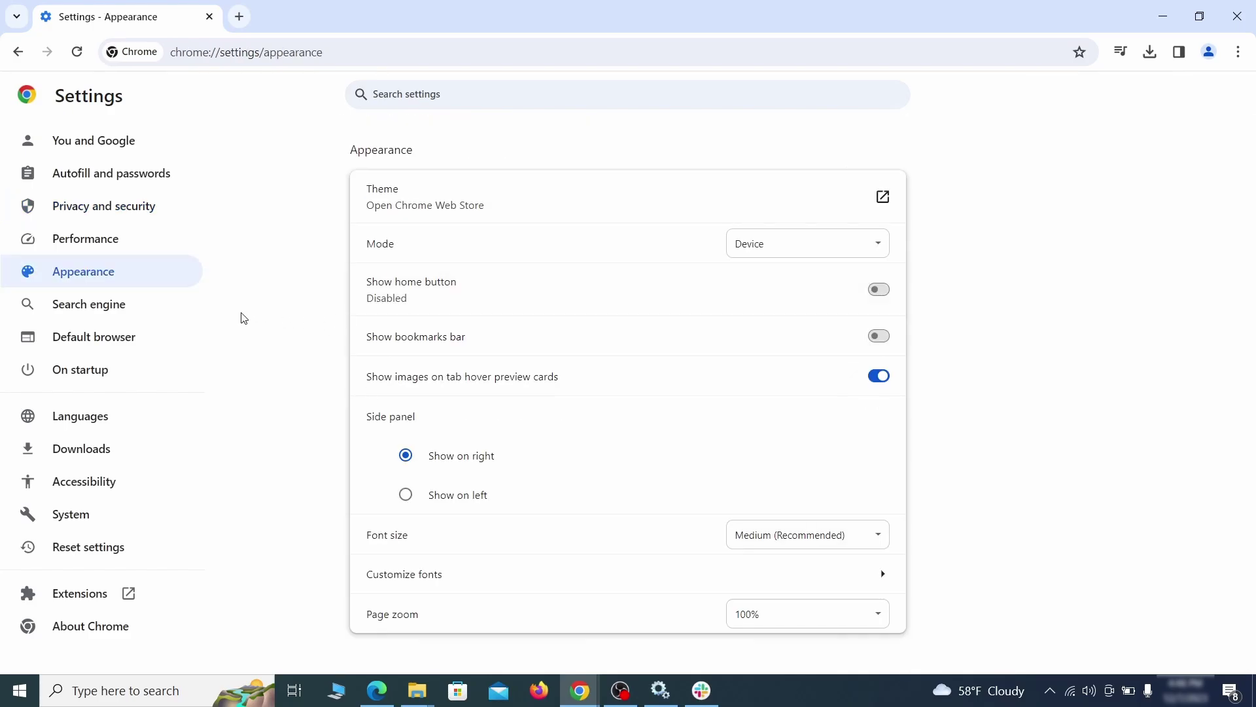
pyautogui.click(134, 306)
pyautogui.click(807, 244)
pyautogui.scroll(-5, 800, 348)
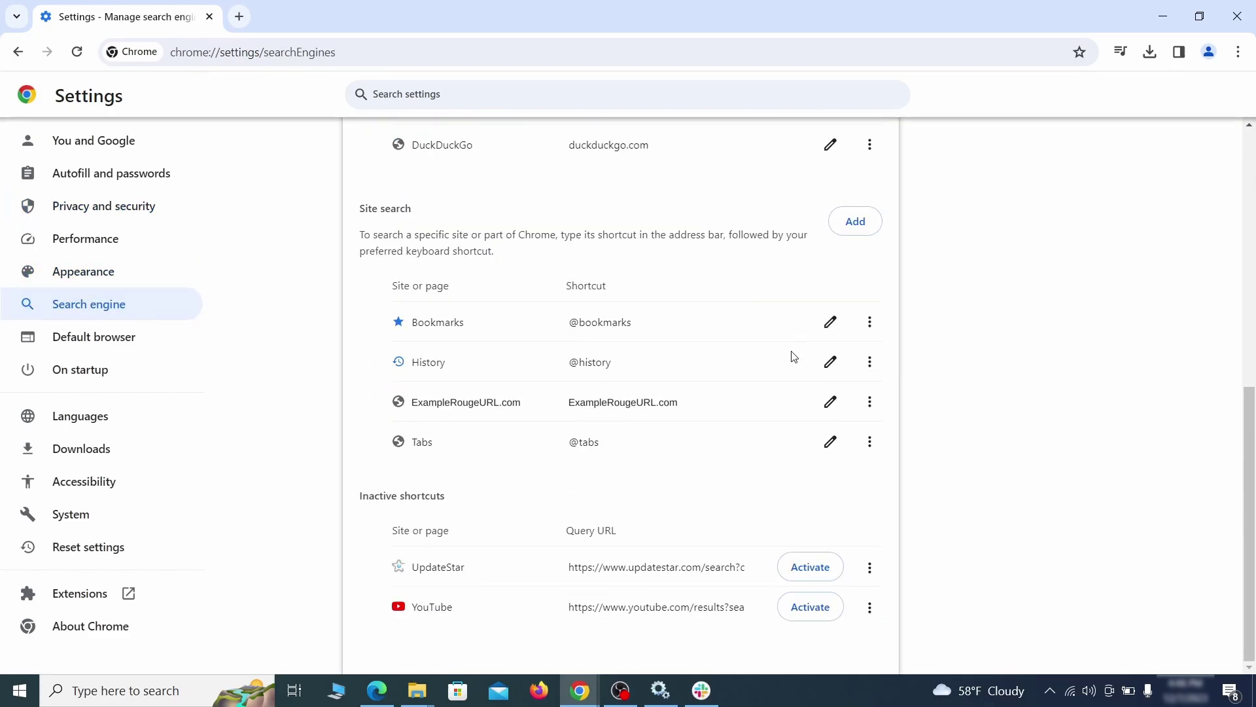
pyautogui.click(868, 405)
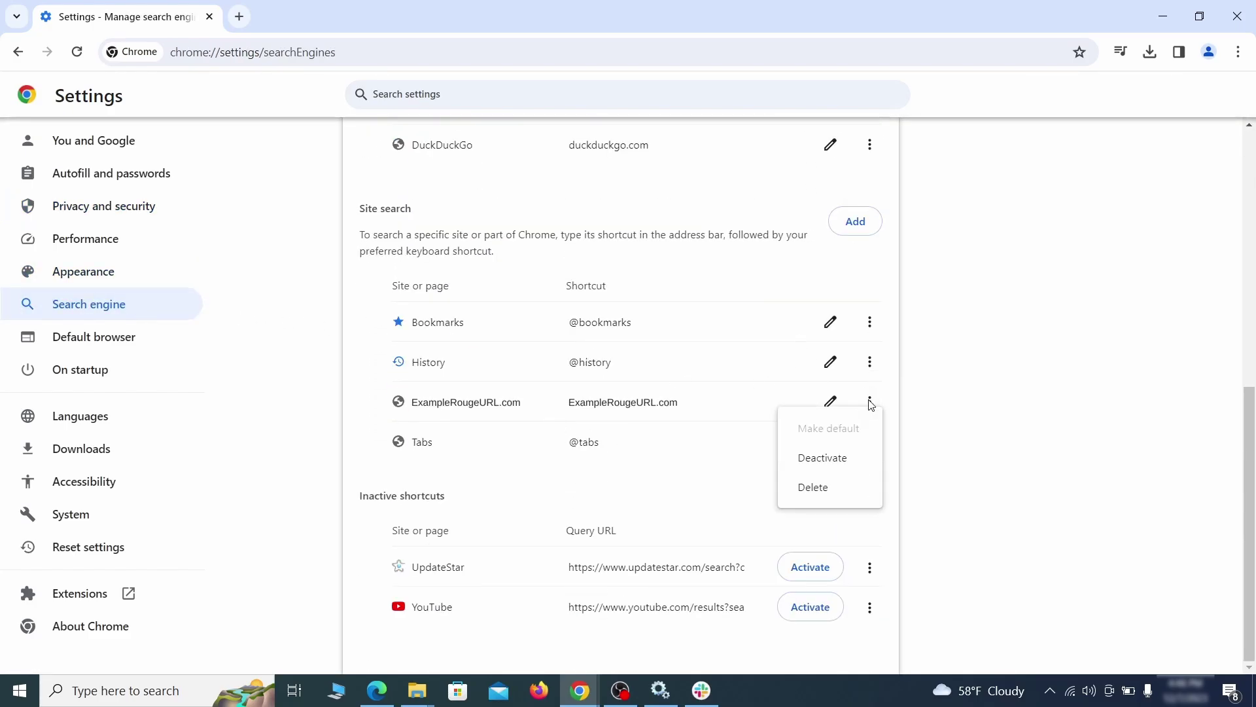
pyautogui.click(814, 488)
pyautogui.hotkey('alt', 'Left')
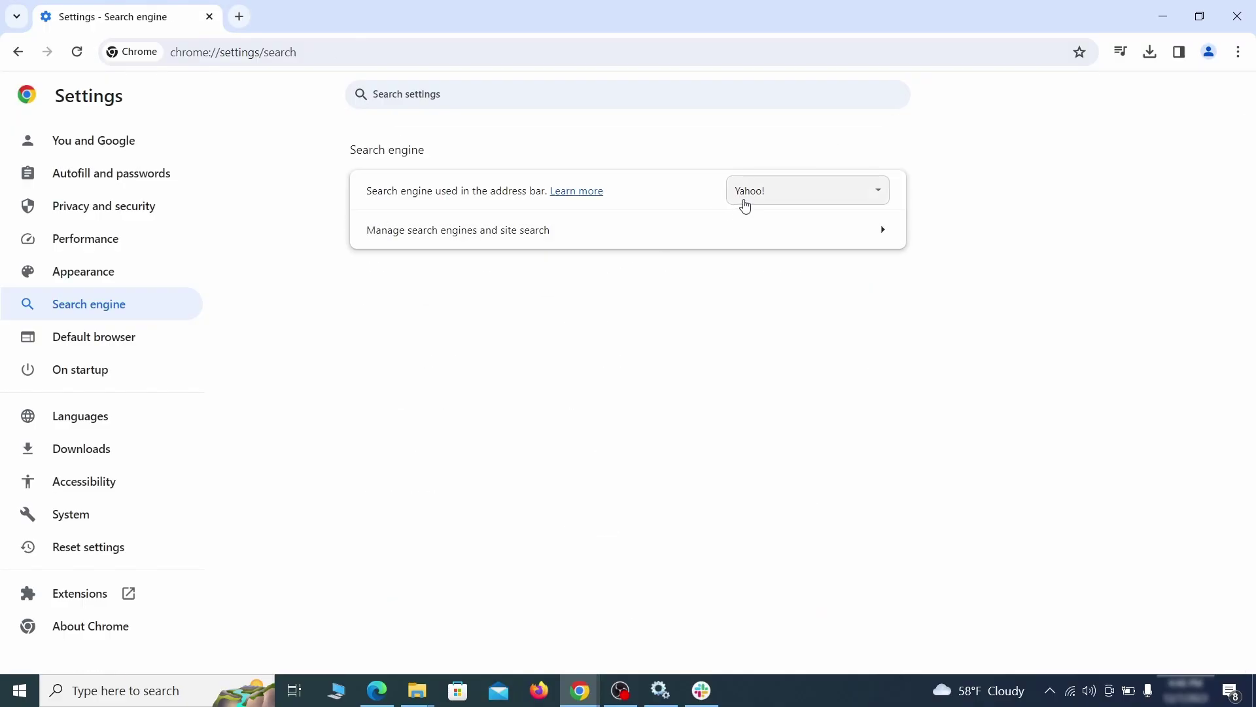
# Step: Set Google as Chrome's address-bar search engine
pyautogui.click(857, 196)
pyautogui.click(826, 211)
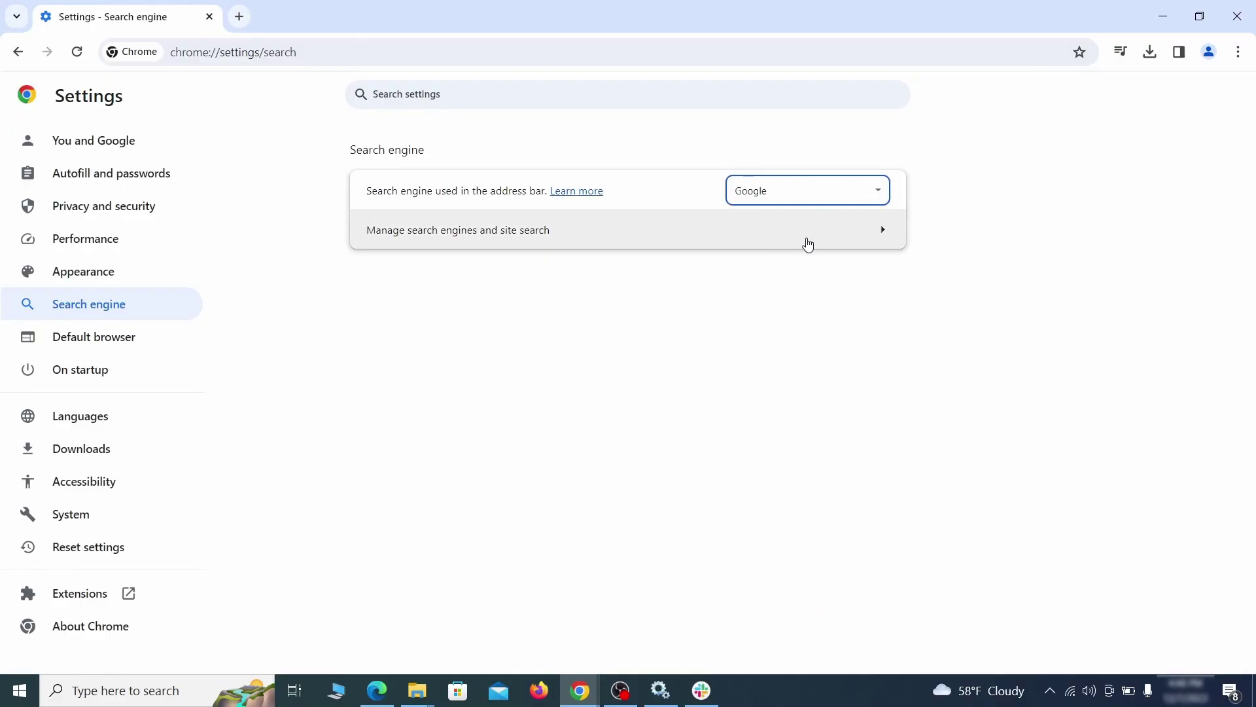
pyautogui.click(807, 243)
# Step: Remove the ExampleRougeURL.com page from Chrome's On startup pages
pyautogui.click(93, 369)
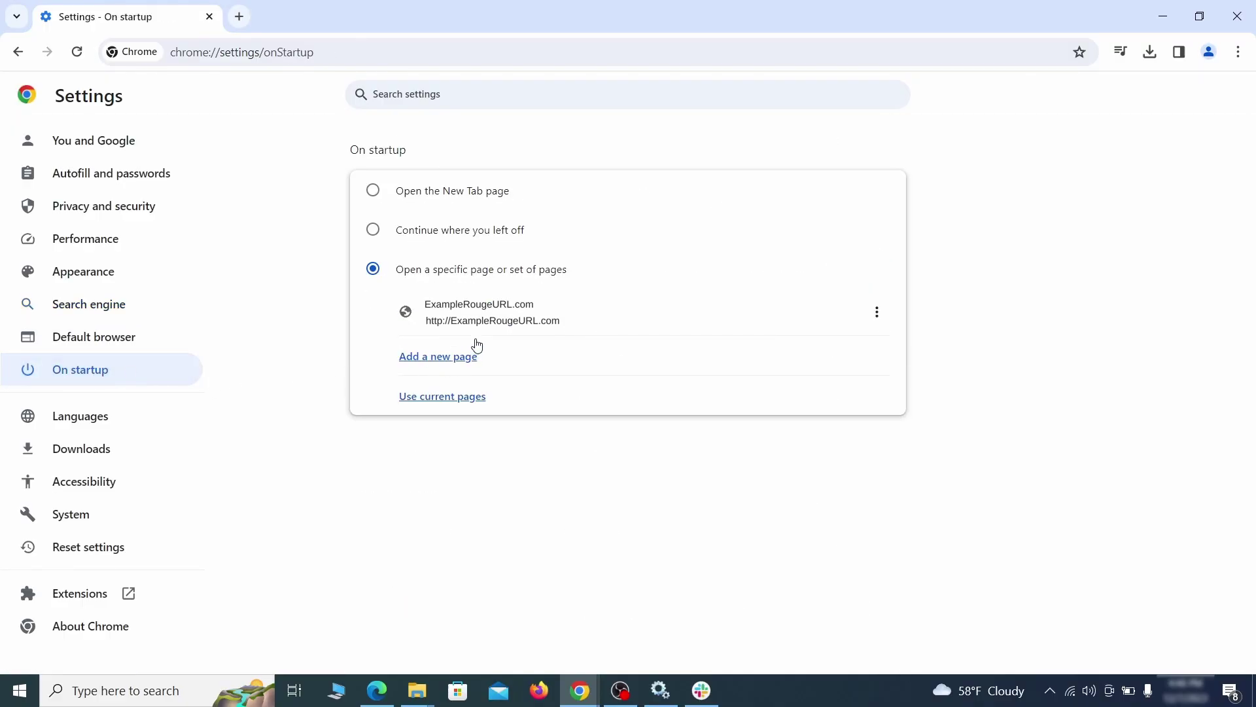
pyautogui.click(878, 316)
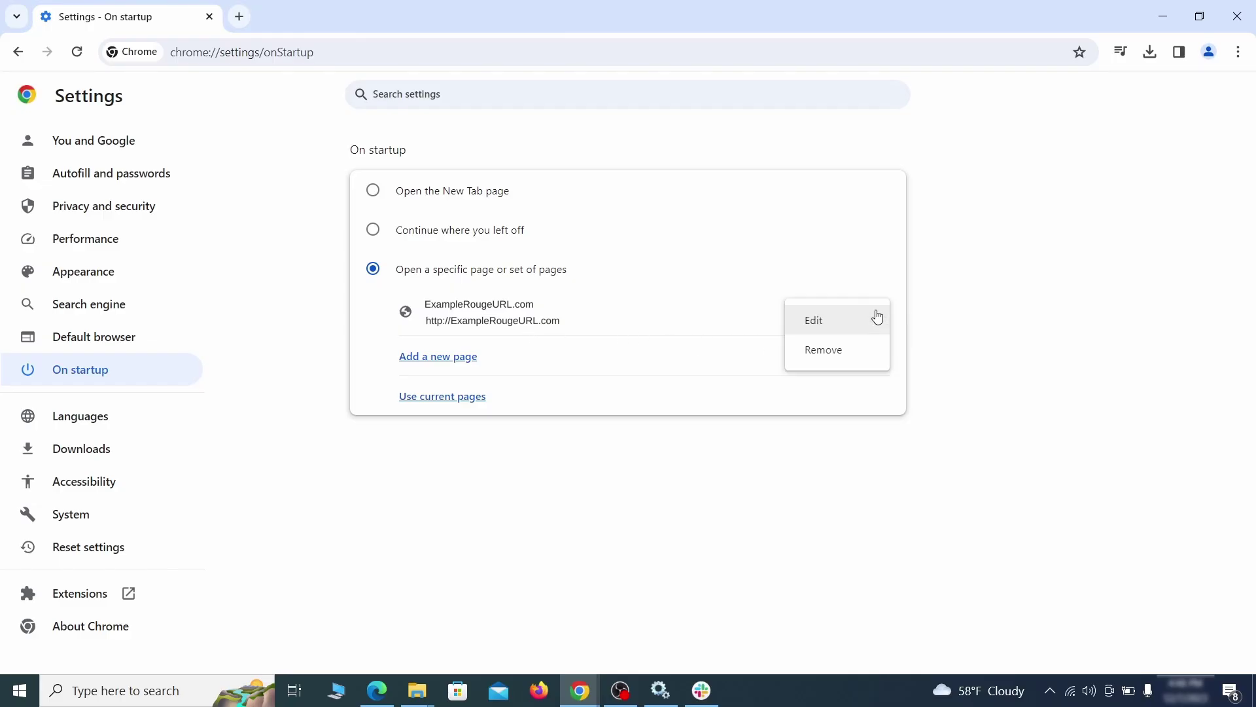
pyautogui.click(838, 351)
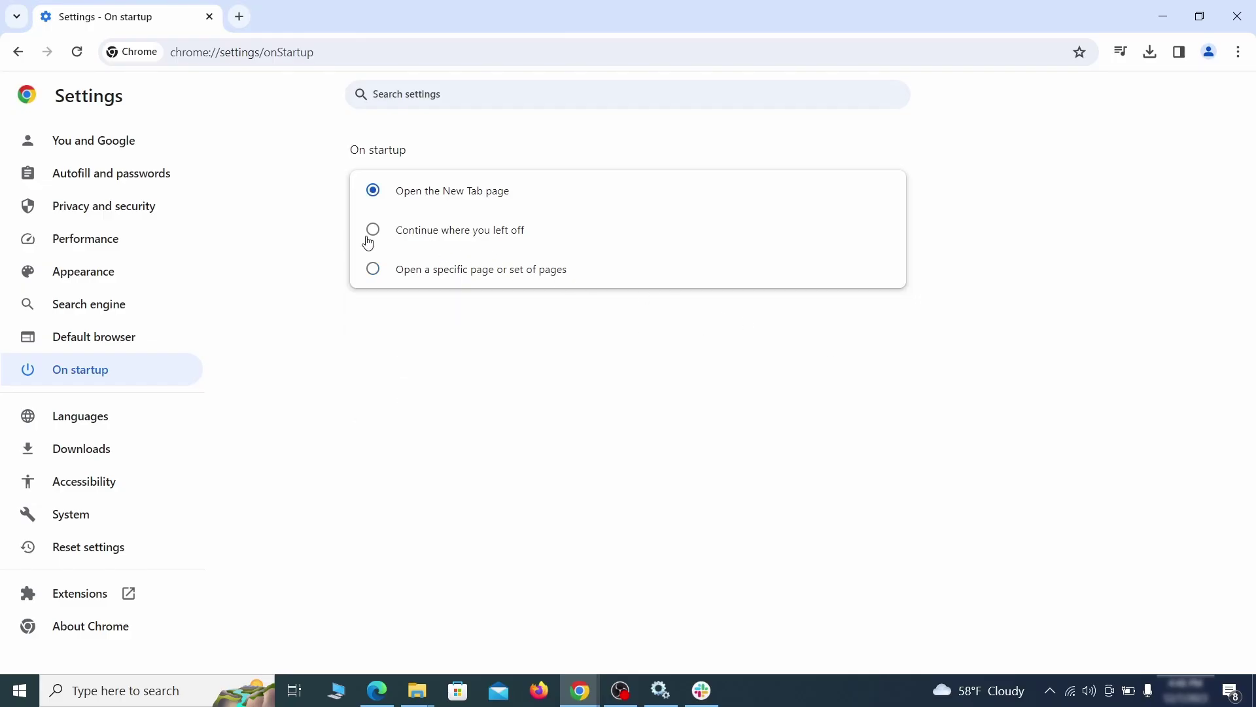